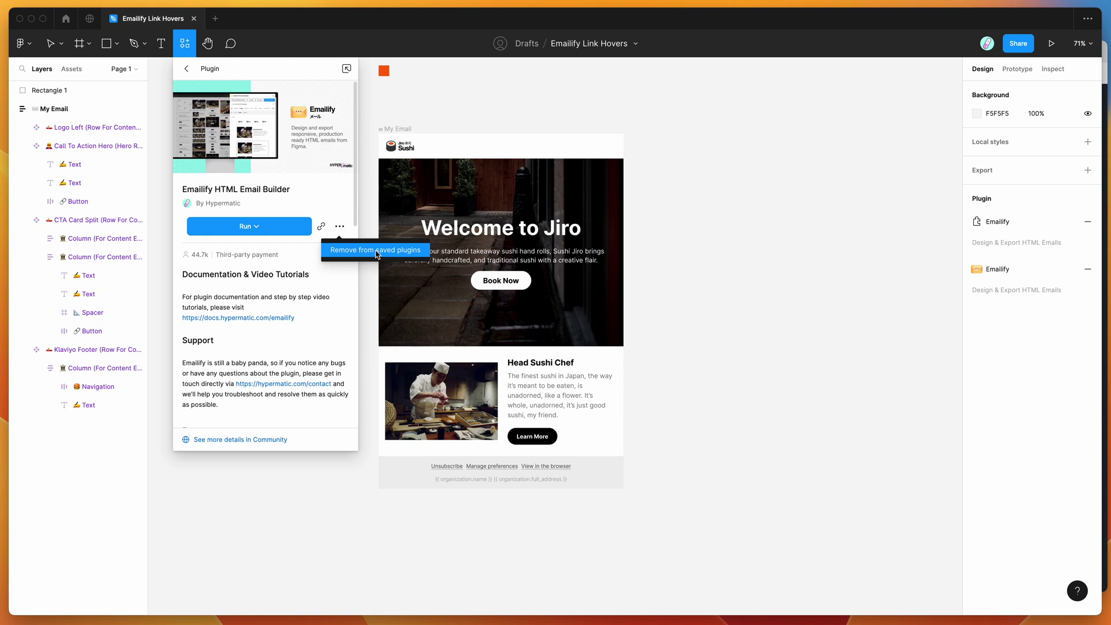
- Run the saved plugin Emailify HTML Email Builder on the current page
{"action": "left_click", "coordinate": [680, 136]}
{"action": "right_click", "coordinate": [538, 92]}
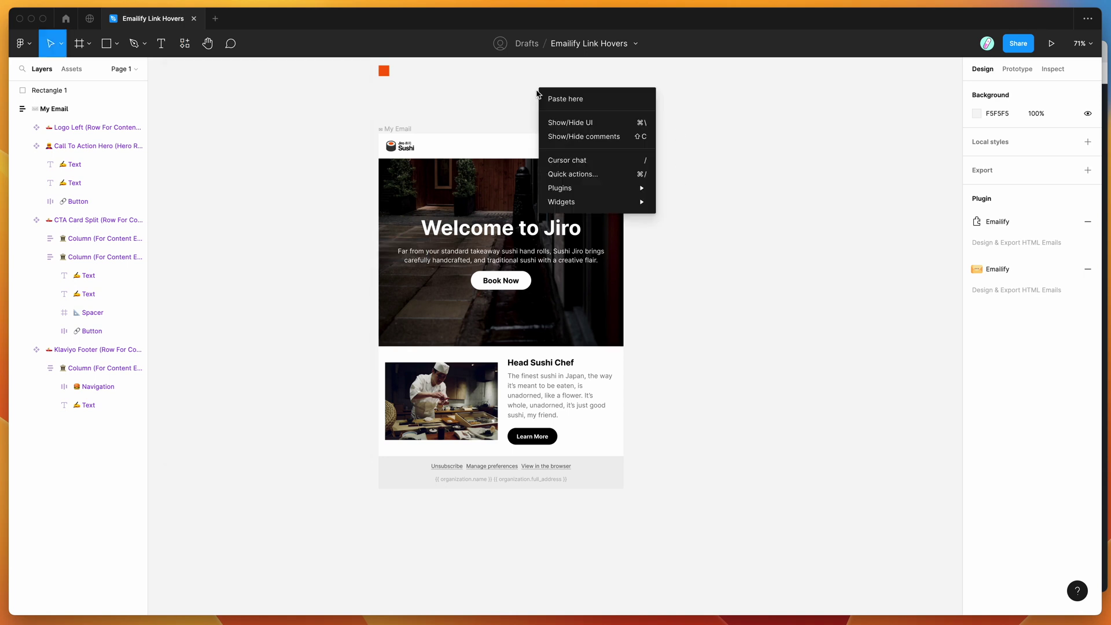
{"action": "mouse_move", "coordinate": [579, 188]}
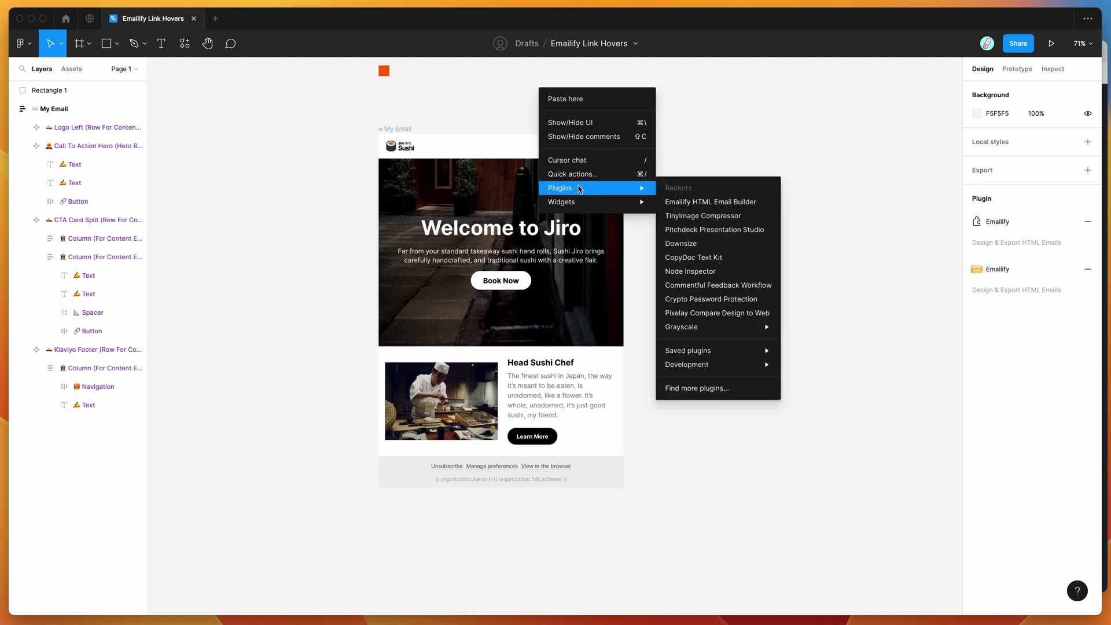
{"action": "mouse_move", "coordinate": [712, 351]}
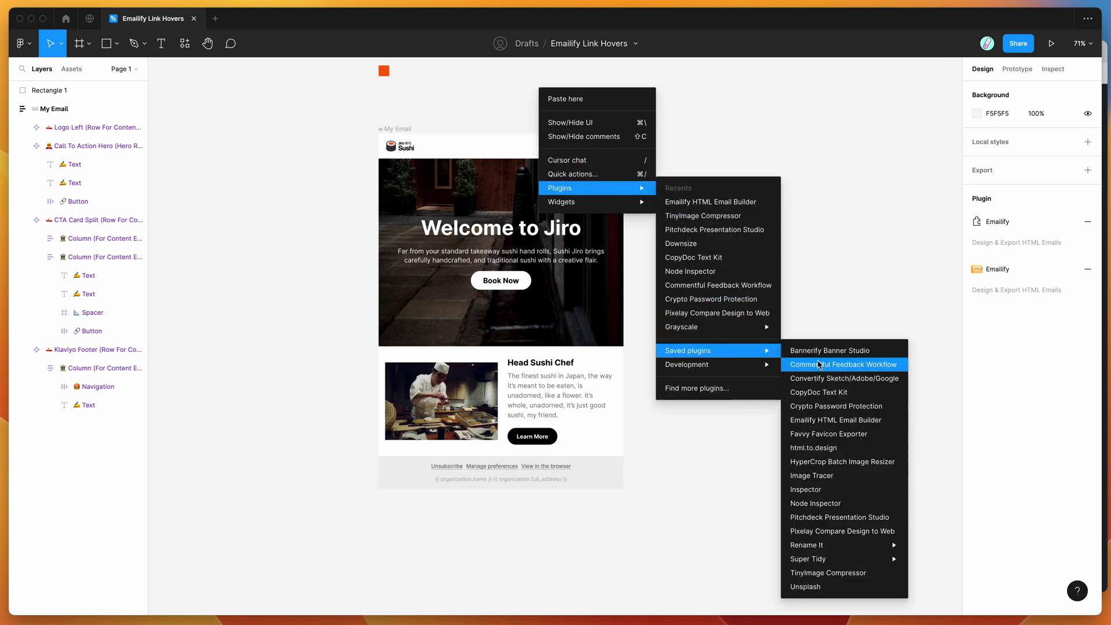
{"action": "left_click", "coordinate": [820, 424]}
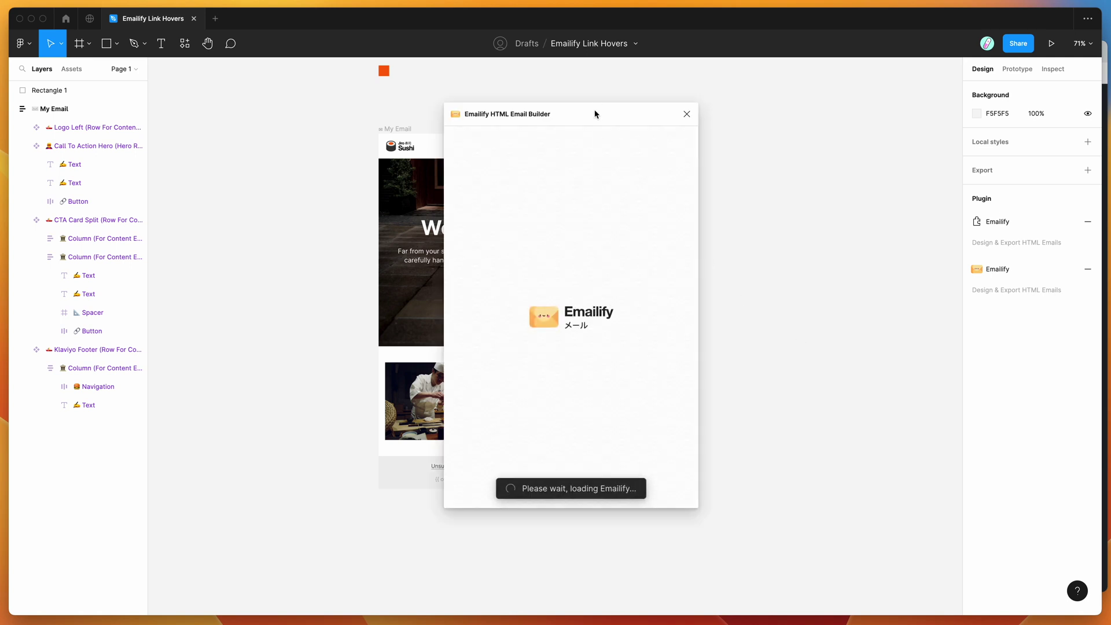
- Place the Emailify plugin window beside the My Email frame so that both are fully visible
{"action": "left_click_drag", "start_coordinate": [590, 116], "coordinate": [819, 130]}
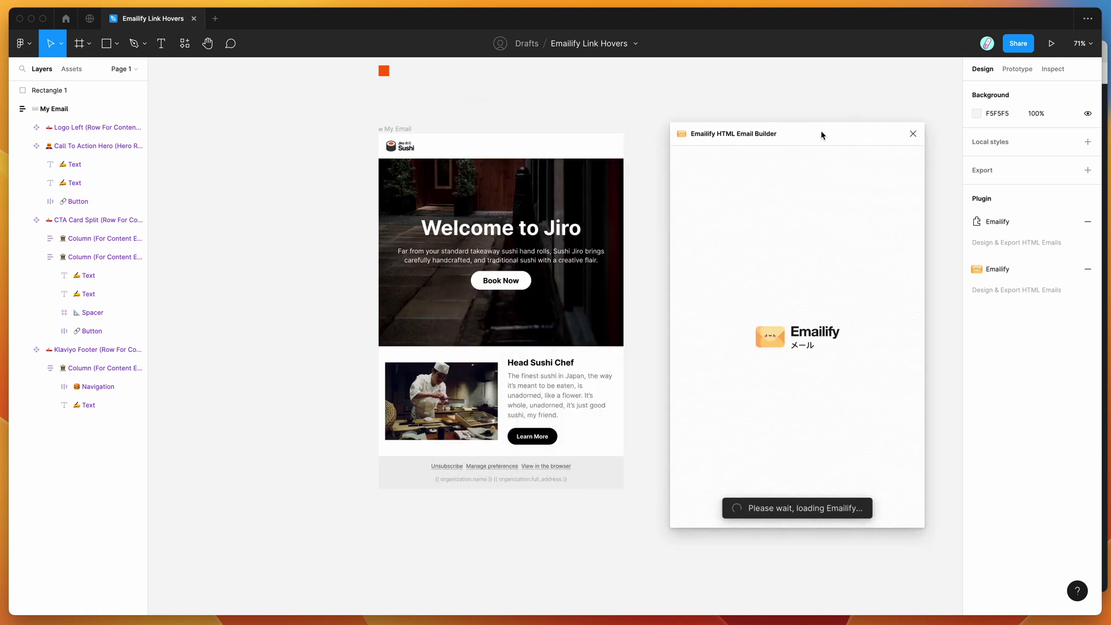
{"action": "scroll", "coordinate": [607, 151], "scroll_direction": "right", "scroll_amount": 5}
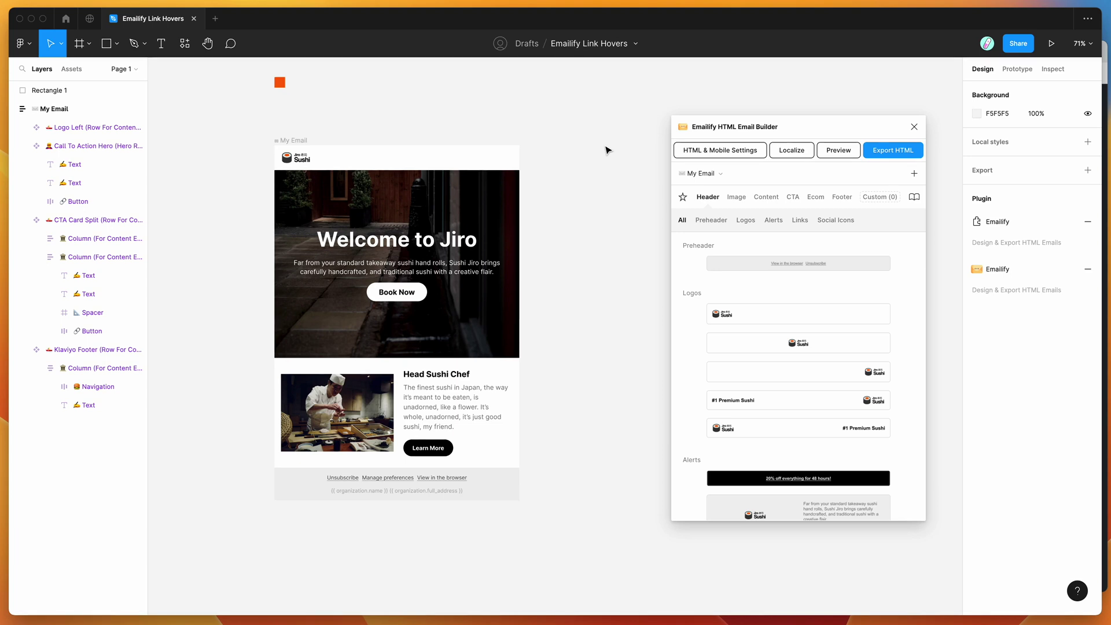
{"action": "left_click_drag", "start_coordinate": [783, 123], "coordinate": [709, 116]}
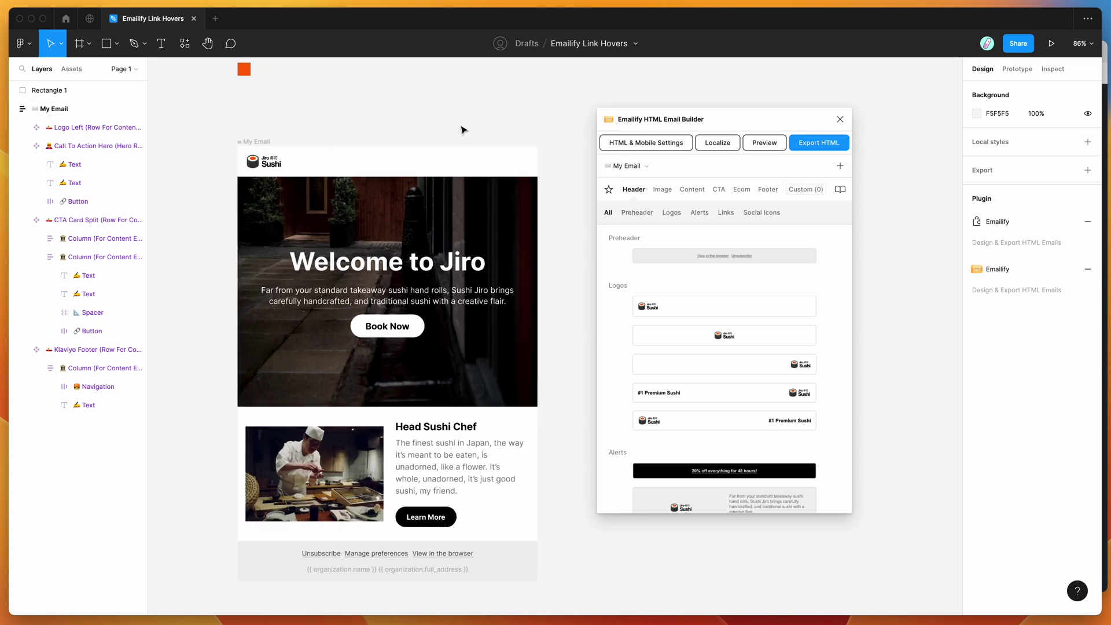
{"action": "scroll", "coordinate": [462, 129], "scroll_direction": "up", "scroll_amount": 3}
{"action": "left_click_drag", "start_coordinate": [722, 119], "coordinate": [669, 120]}
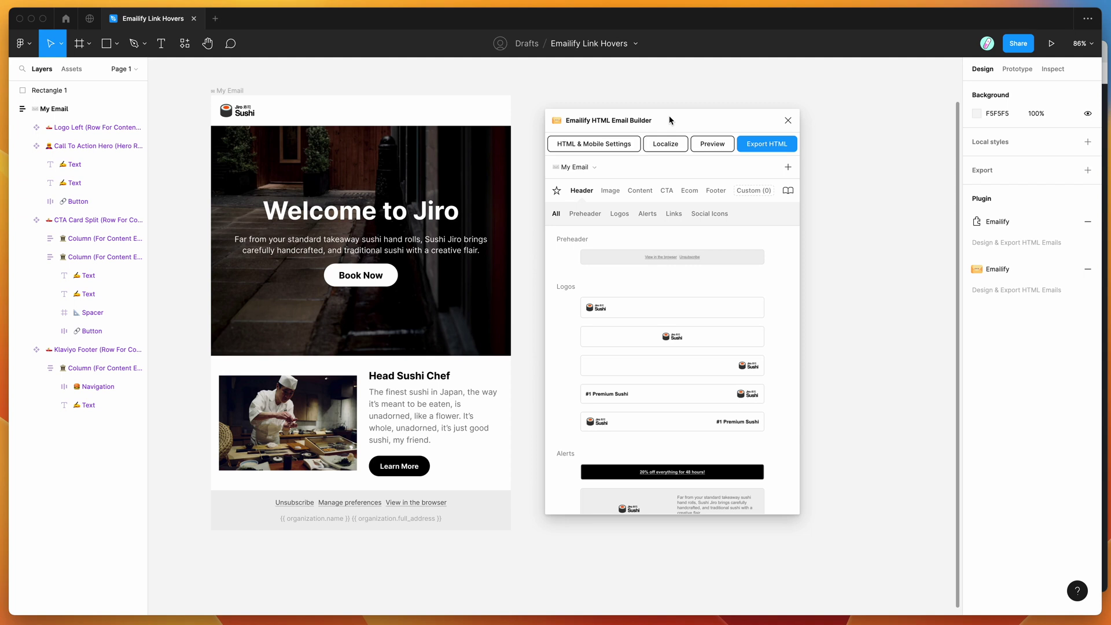
{"action": "left_click_drag", "start_coordinate": [671, 120], "coordinate": [671, 118]}
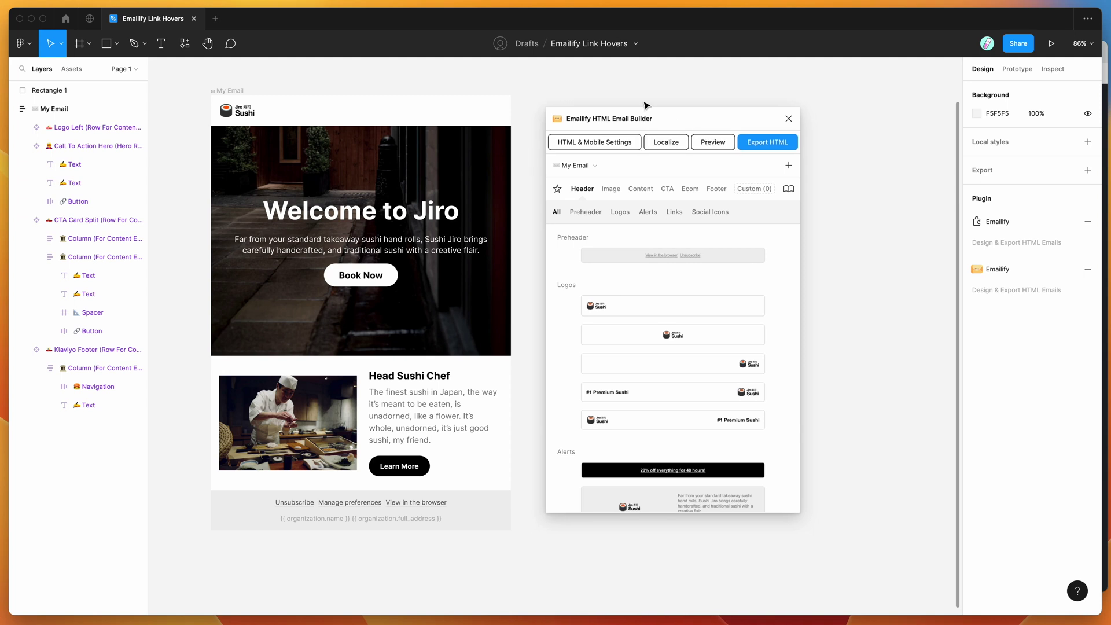
{"action": "scroll", "coordinate": [359, 232], "scroll_direction": "right", "scroll_amount": 2}
{"action": "scroll", "coordinate": [359, 231], "scroll_direction": "down", "scroll_amount": 1}
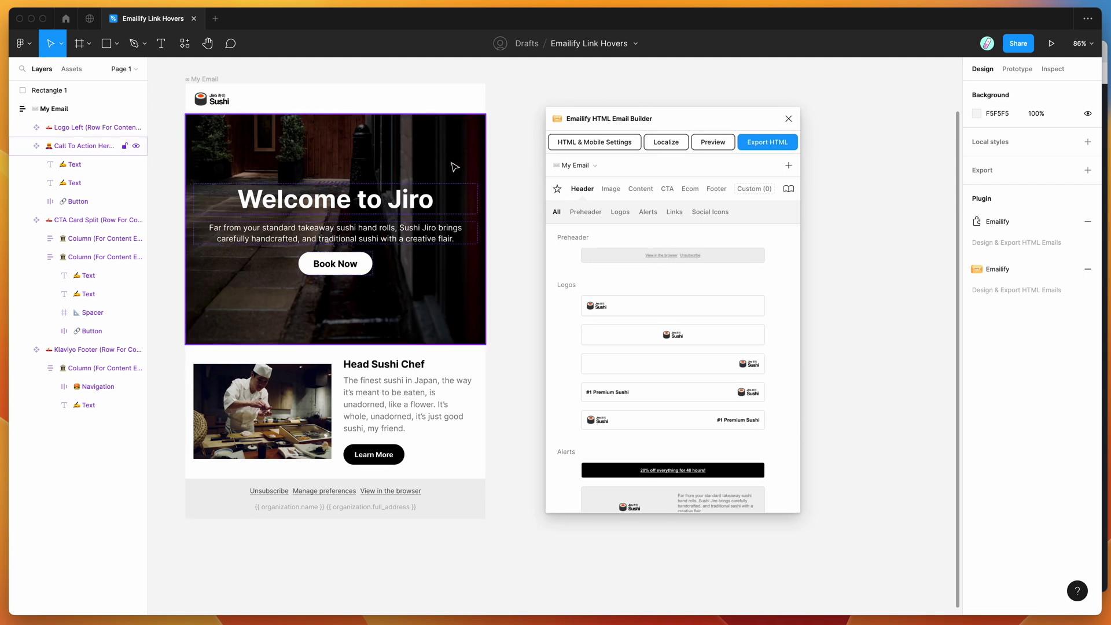
{"action": "double_click", "coordinate": [360, 230]}
{"action": "key", "text": "Return"}
{"action": "left_click", "coordinate": [377, 228]}
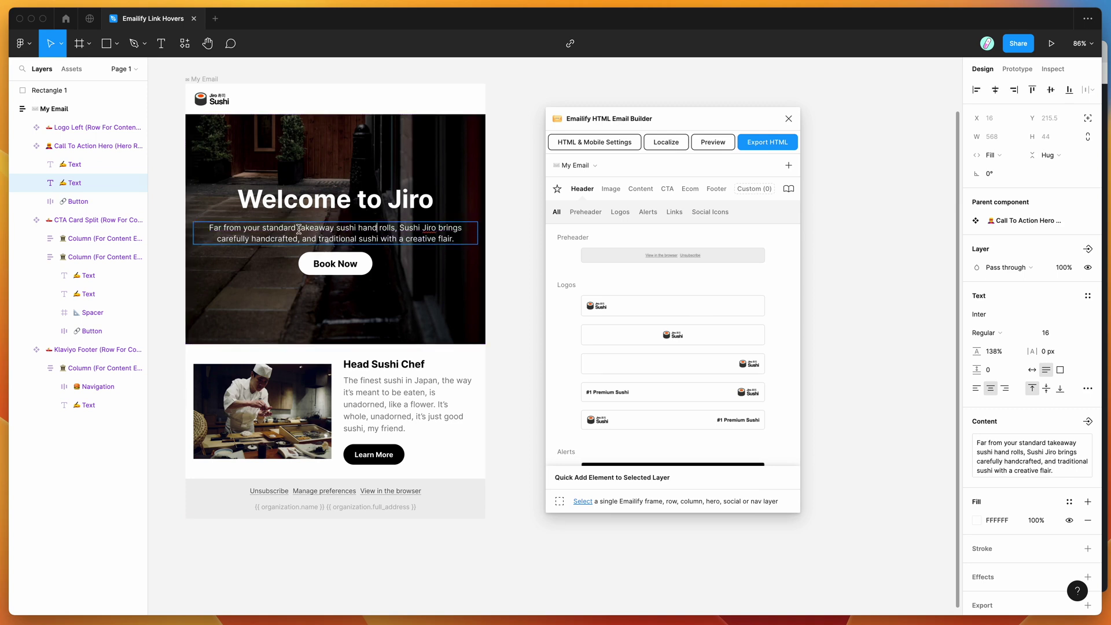
{"action": "left_click_drag", "start_coordinate": [299, 228], "coordinate": [375, 225]}
{"action": "left_click", "coordinate": [377, 227]}
{"action": "left_click_drag", "start_coordinate": [299, 228], "coordinate": [375, 228]}
{"action": "left_click", "coordinate": [377, 227]}
{"action": "left_click_drag", "start_coordinate": [299, 227], "coordinate": [377, 227]}
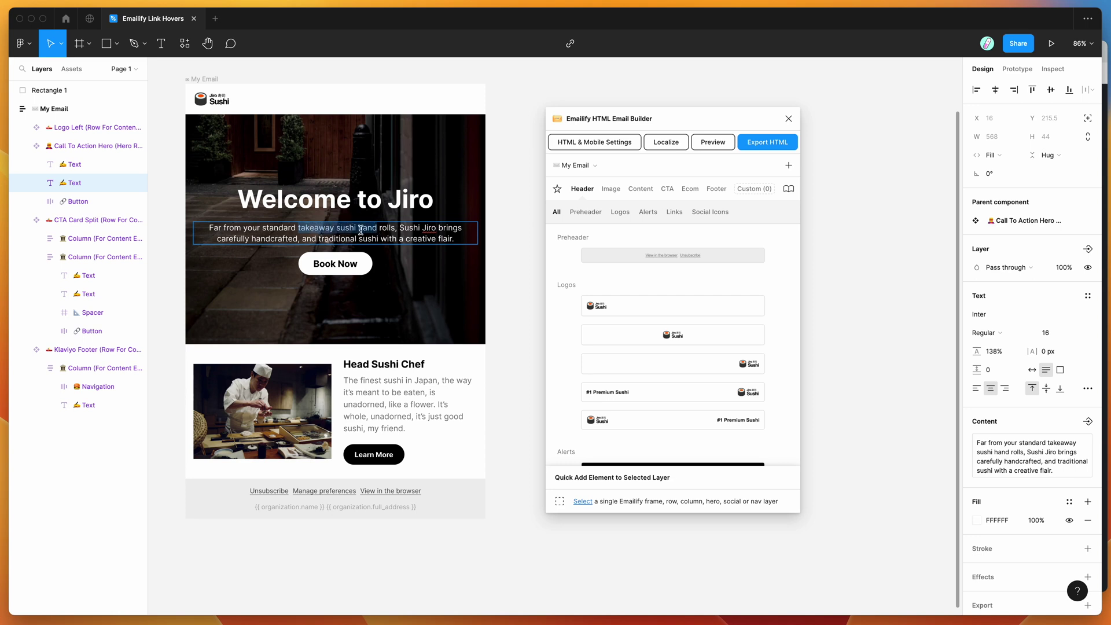
{"action": "left_click", "coordinate": [571, 47]}
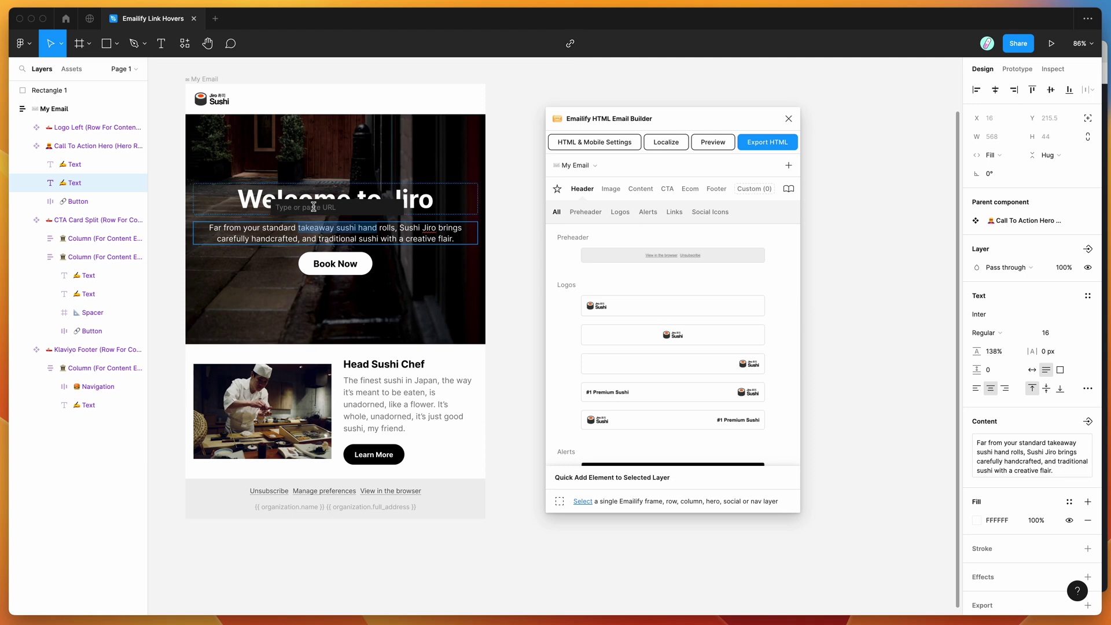
{"action": "type", "text": "https://google.com"}
{"action": "key", "text": "Return"}
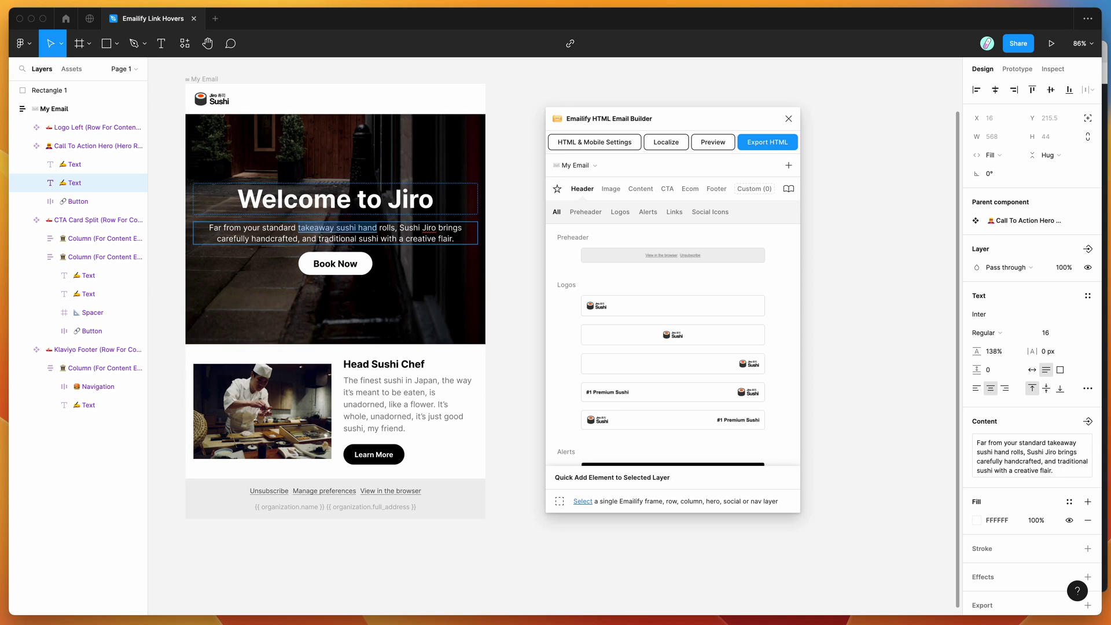
{"action": "mouse_move", "coordinate": [381, 230]}
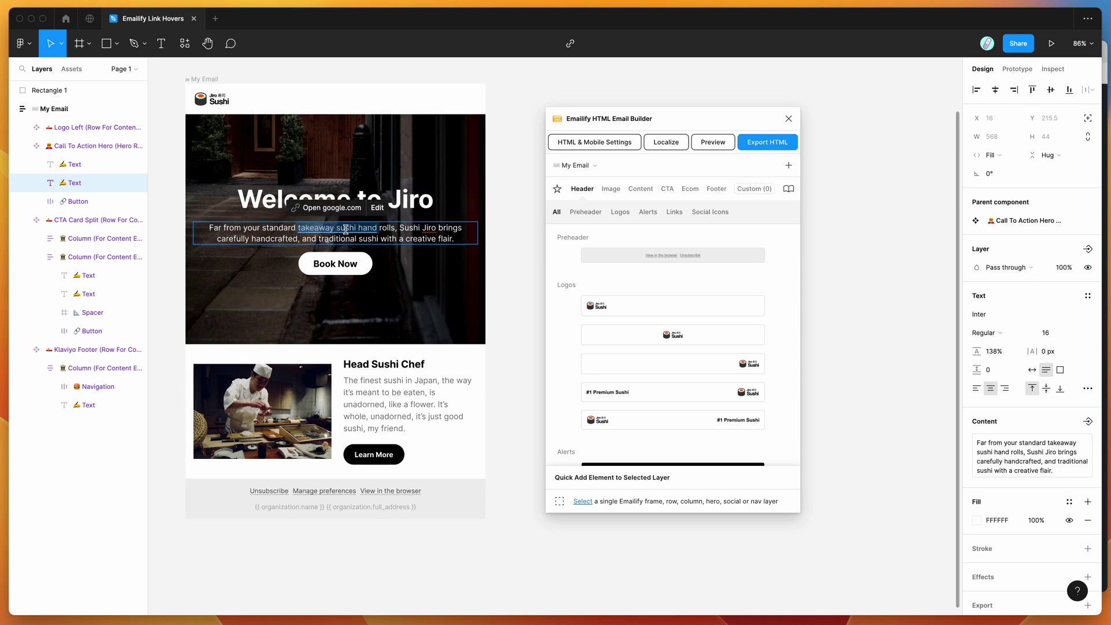
{"action": "left_click", "coordinate": [436, 237]}
{"action": "left_click", "coordinate": [391, 393]}
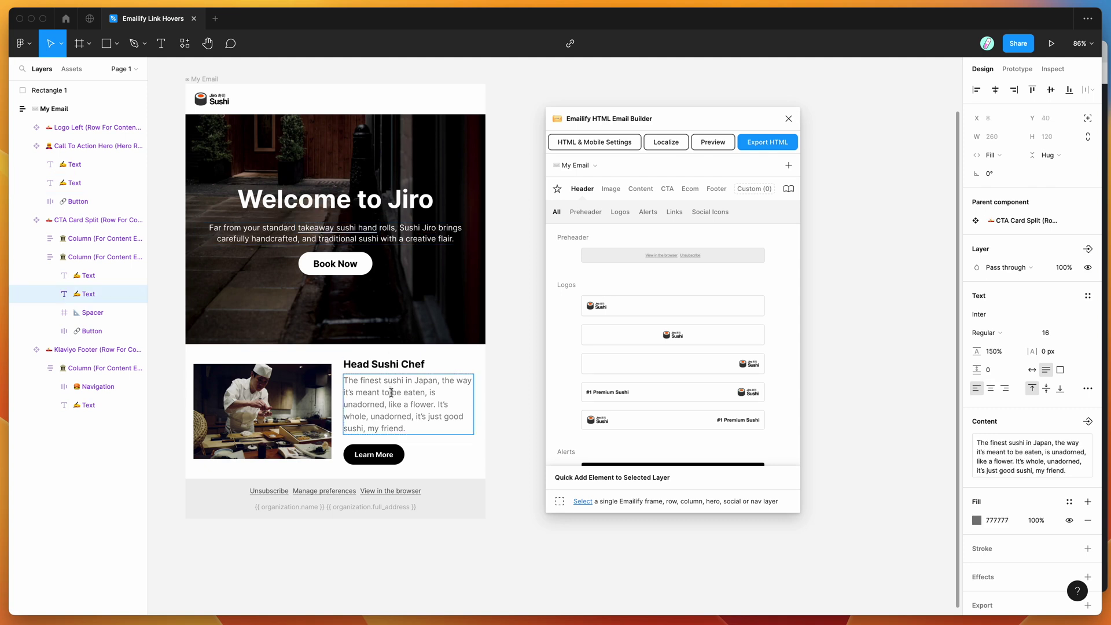
{"action": "key", "text": "BackSpace"}
{"action": "left_click_drag", "start_coordinate": [394, 404], "coordinate": [408, 414]}
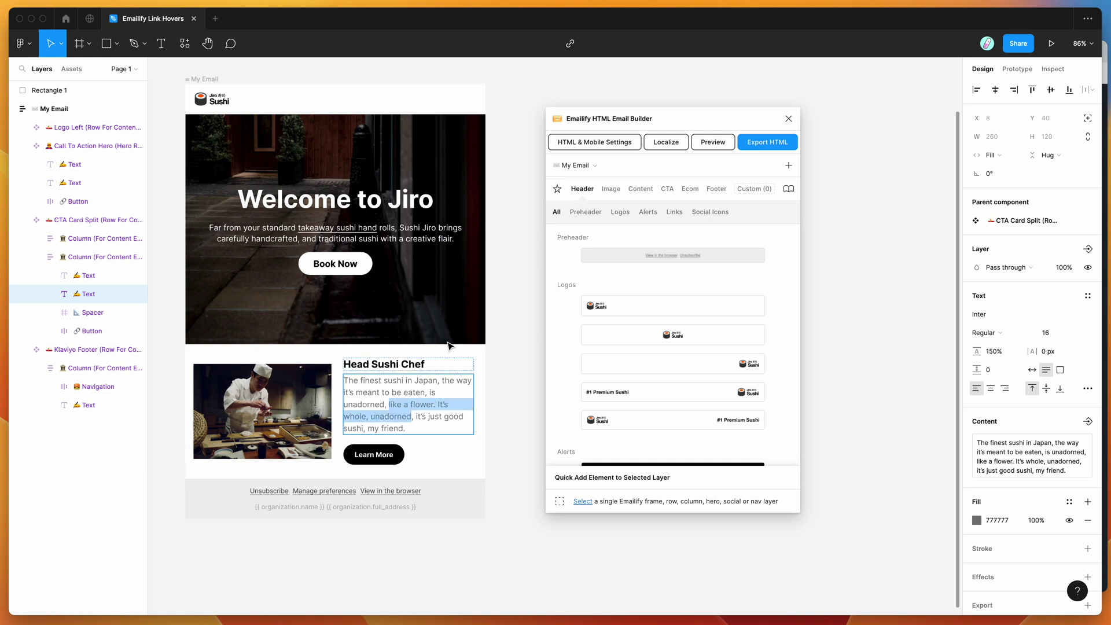
{"action": "left_click", "coordinate": [571, 43]}
{"action": "type", "text": "https://google.c"}
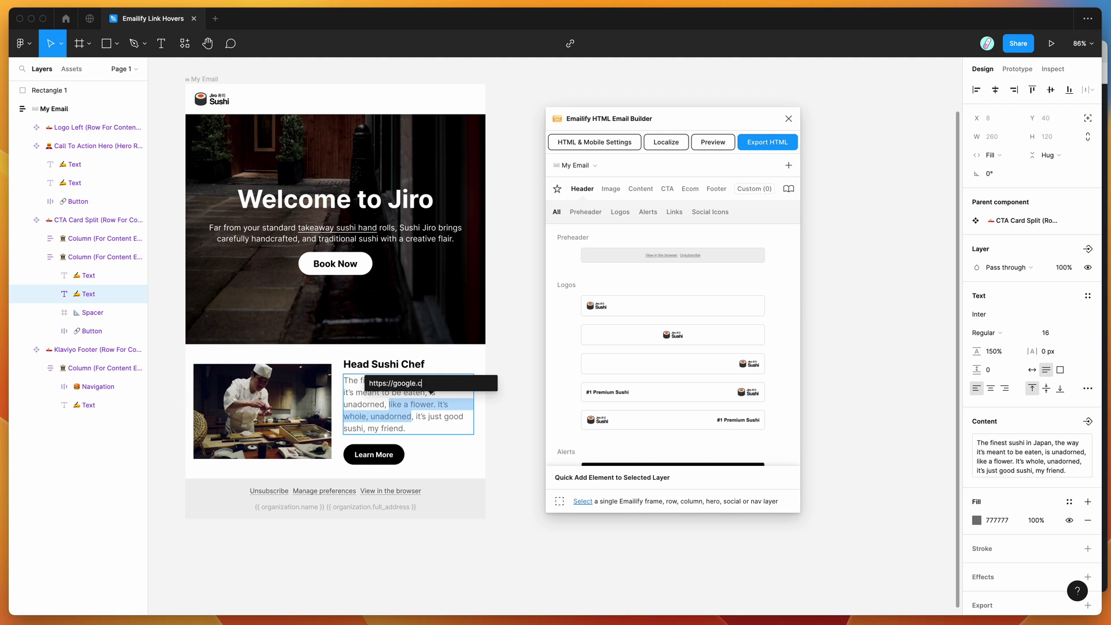
{"action": "key", "text": "BackSpace"}
{"action": "key", "text": "super+a"}
{"action": "key", "text": "super+c"}
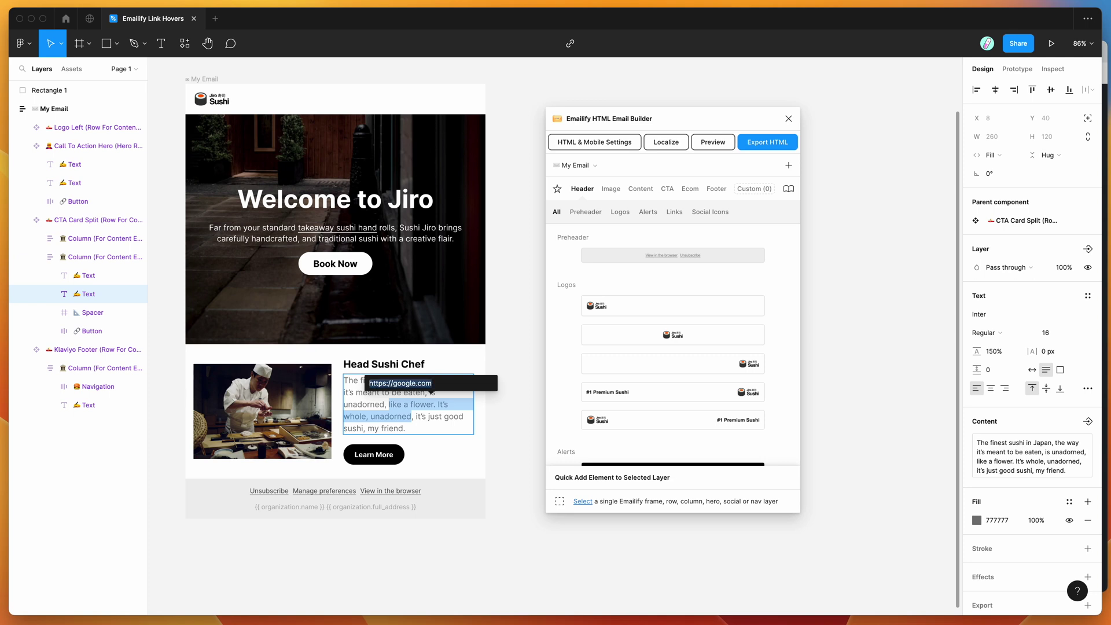
{"action": "key", "text": "Return"}
- Link "The finest sushi in Japan" in the Head Sushi Chef paragraph to the copied URL and deselect the text
{"action": "left_click", "coordinate": [389, 388]}
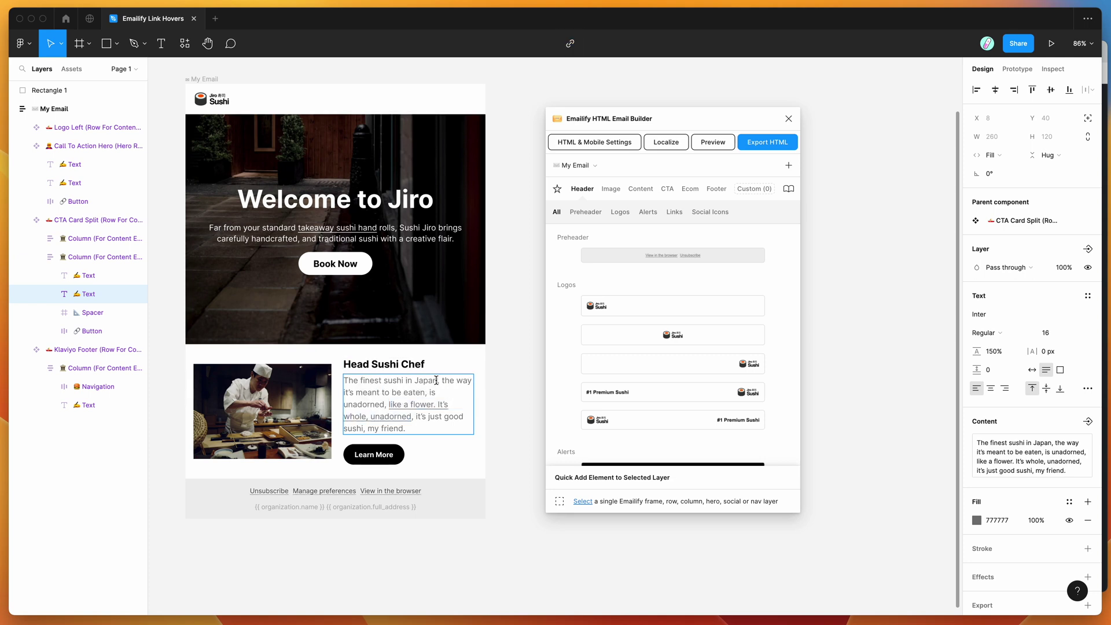
{"action": "left_click_drag", "start_coordinate": [436, 380], "coordinate": [343, 382]}
{"action": "left_click", "coordinate": [570, 44]}
{"action": "key", "text": "super+v"}
{"action": "key", "text": "Return"}
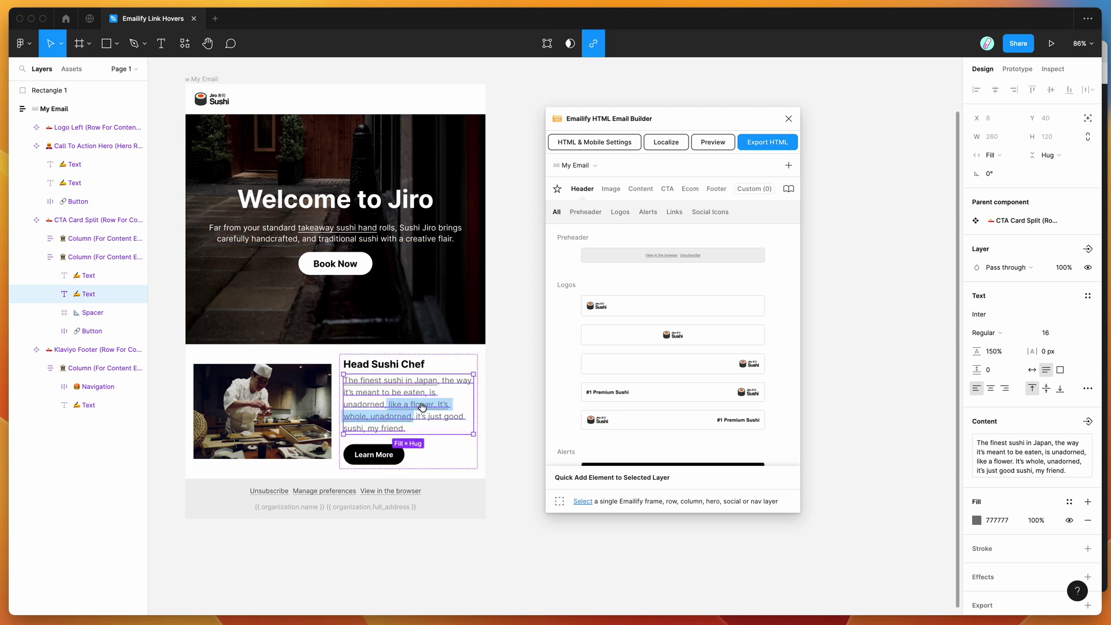
{"action": "left_click", "coordinate": [523, 380]}
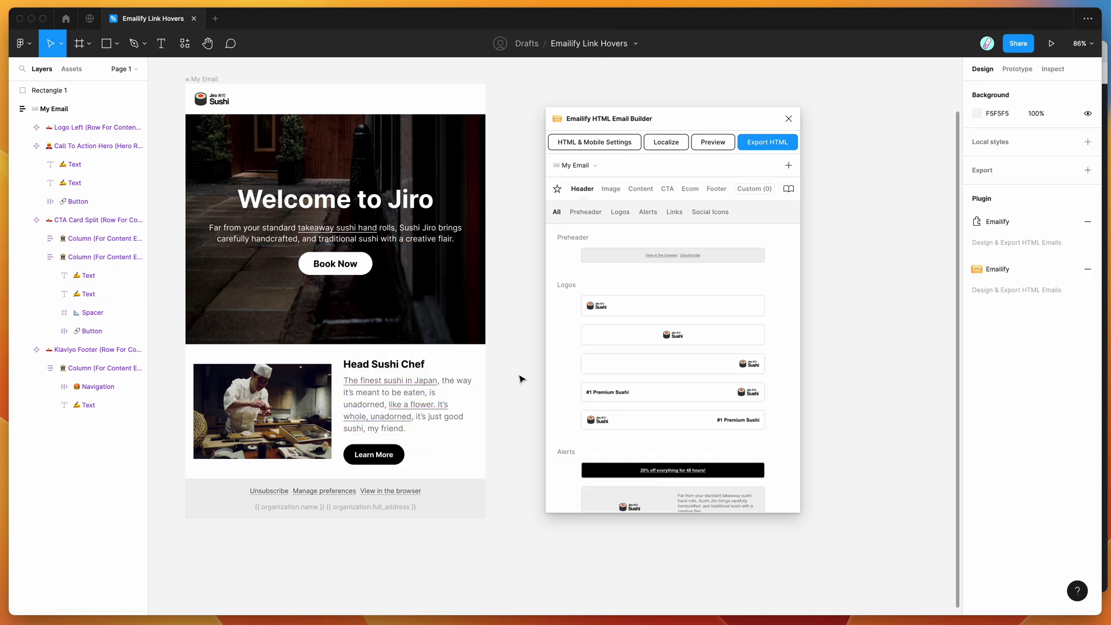
- Preview the email in the plugin at Desktop size and check the underlined text links
{"action": "left_click", "coordinate": [711, 143]}
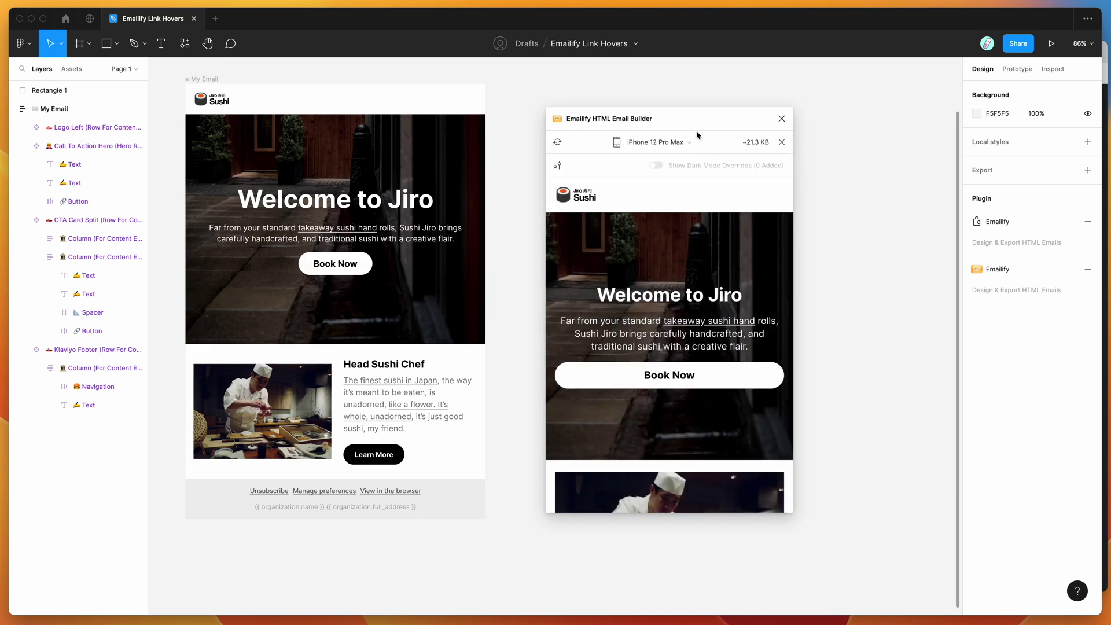
{"action": "left_click_drag", "start_coordinate": [696, 124], "coordinate": [681, 99]}
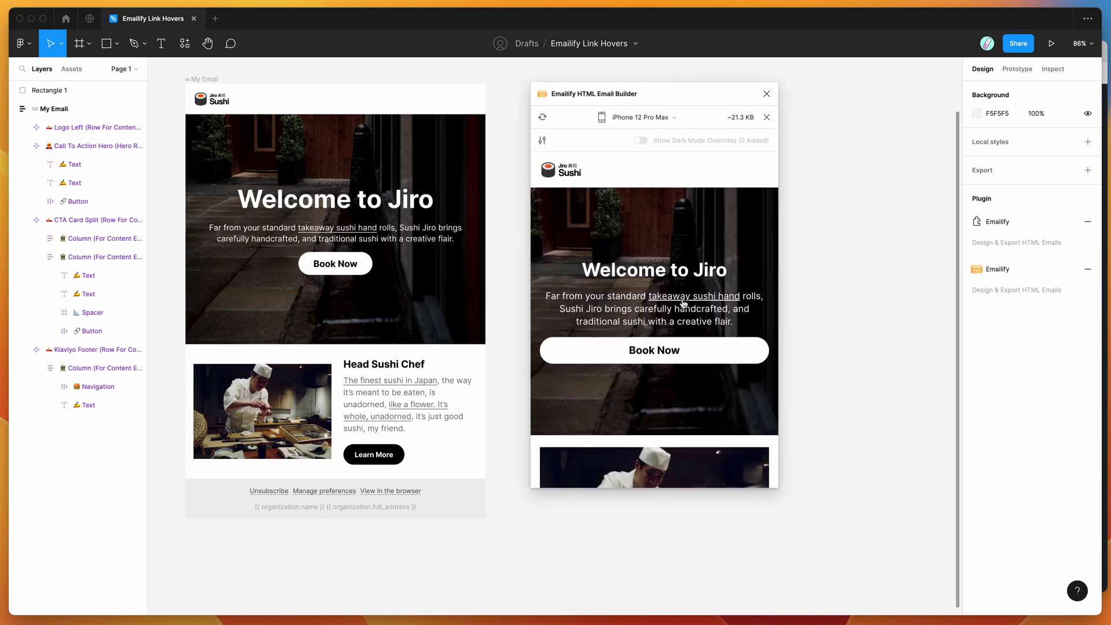
{"action": "left_click", "coordinate": [654, 117]}
{"action": "left_click", "coordinate": [653, 146]}
{"action": "scroll", "coordinate": [675, 309], "scroll_direction": "down", "scroll_amount": 3}
{"action": "scroll", "coordinate": [674, 308], "scroll_direction": "down", "scroll_amount": 1}
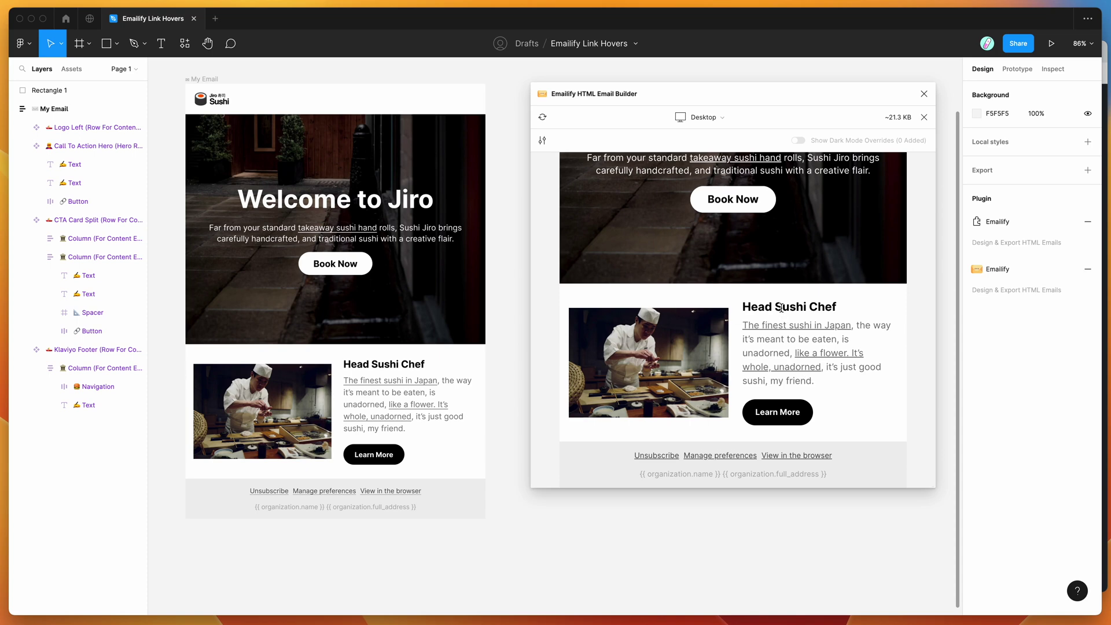
{"action": "scroll", "coordinate": [799, 335], "scroll_direction": "up", "scroll_amount": 5}
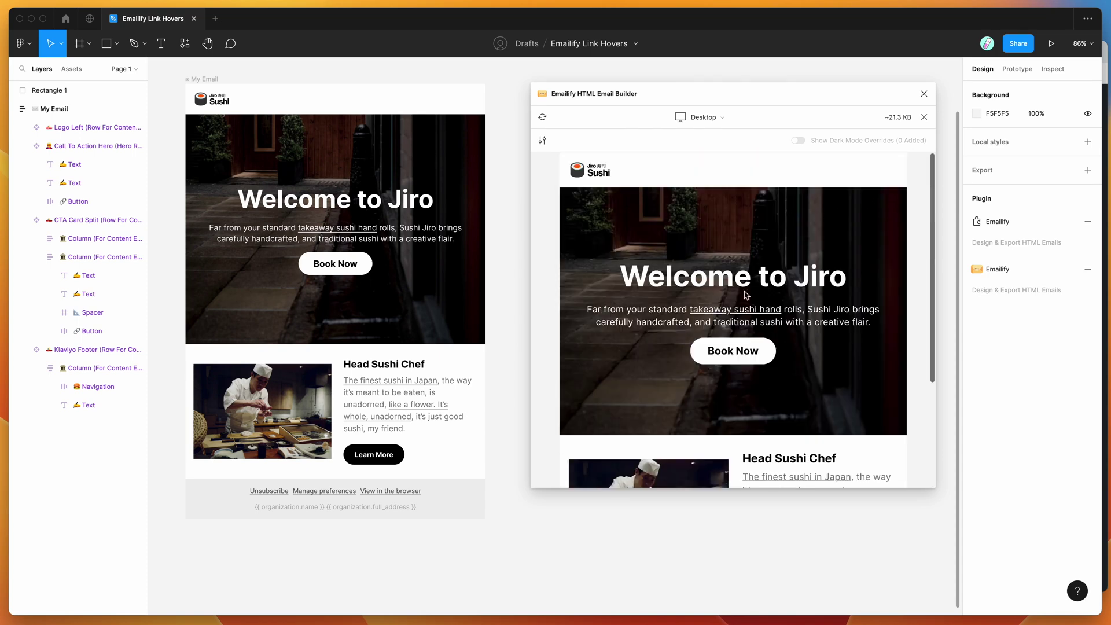
{"action": "left_click_drag", "start_coordinate": [705, 99], "coordinate": [685, 104]}
- Close the preview and open the HTML and mobile settings of the hero paragraph at its text links hover color
{"action": "double_click", "coordinate": [429, 231]}
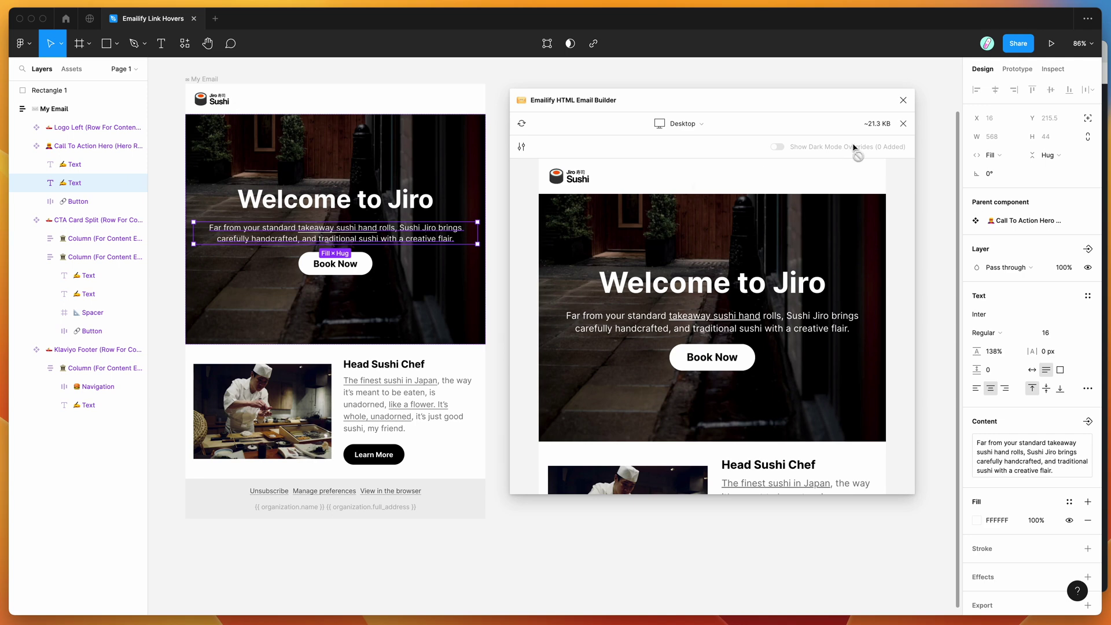
{"action": "left_click", "coordinate": [903, 123]}
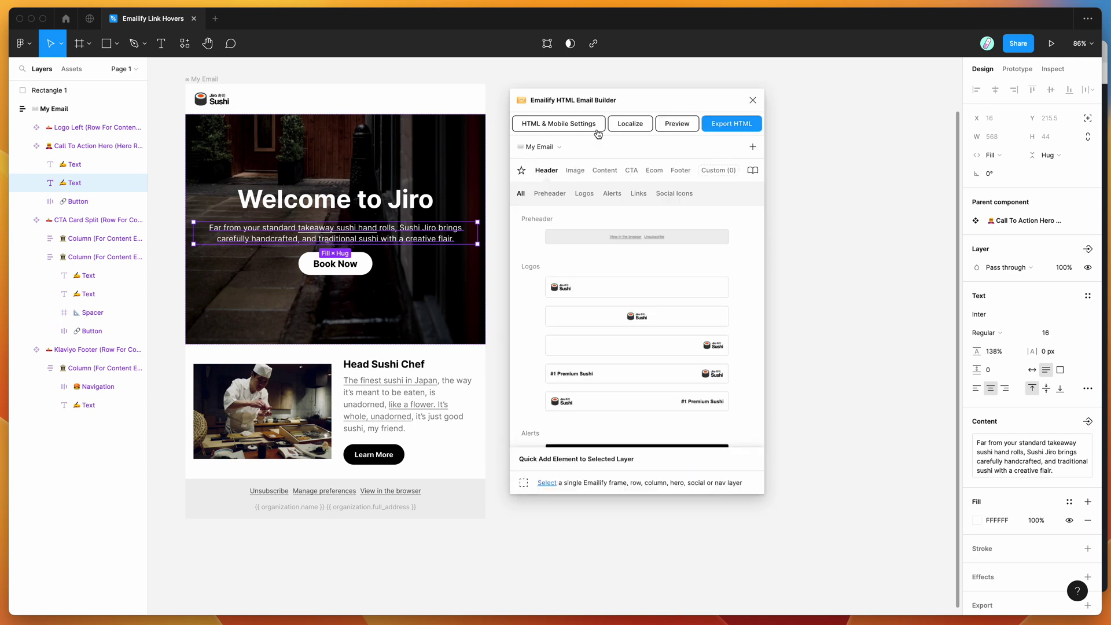
{"action": "left_click", "coordinate": [559, 127]}
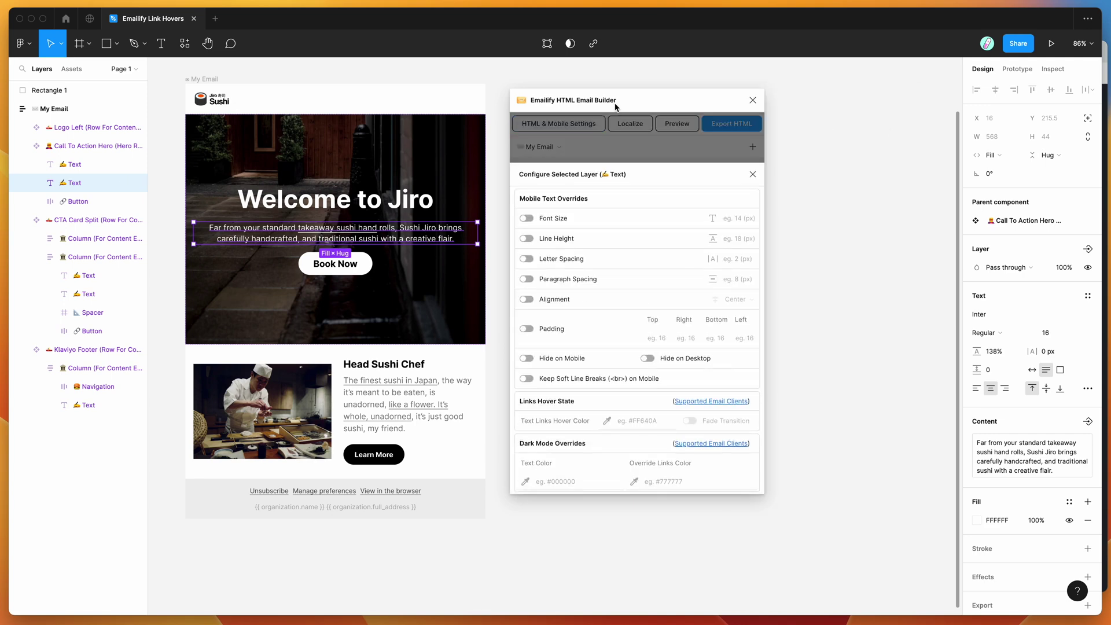
{"action": "left_click_drag", "start_coordinate": [617, 107], "coordinate": [639, 106]}
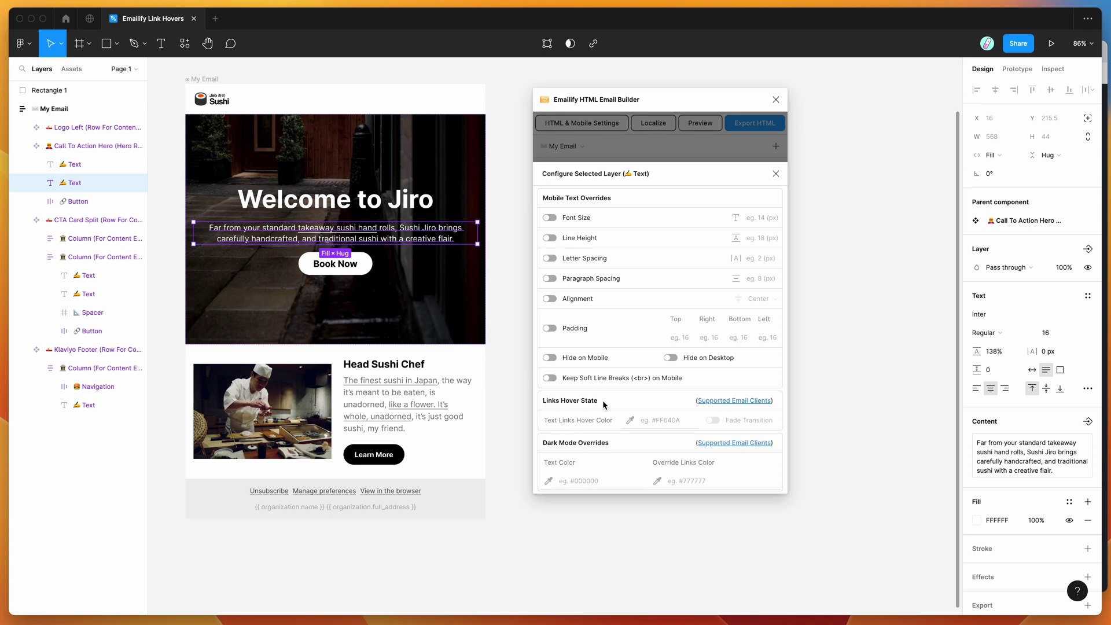
{"action": "left_click", "coordinate": [649, 422]}
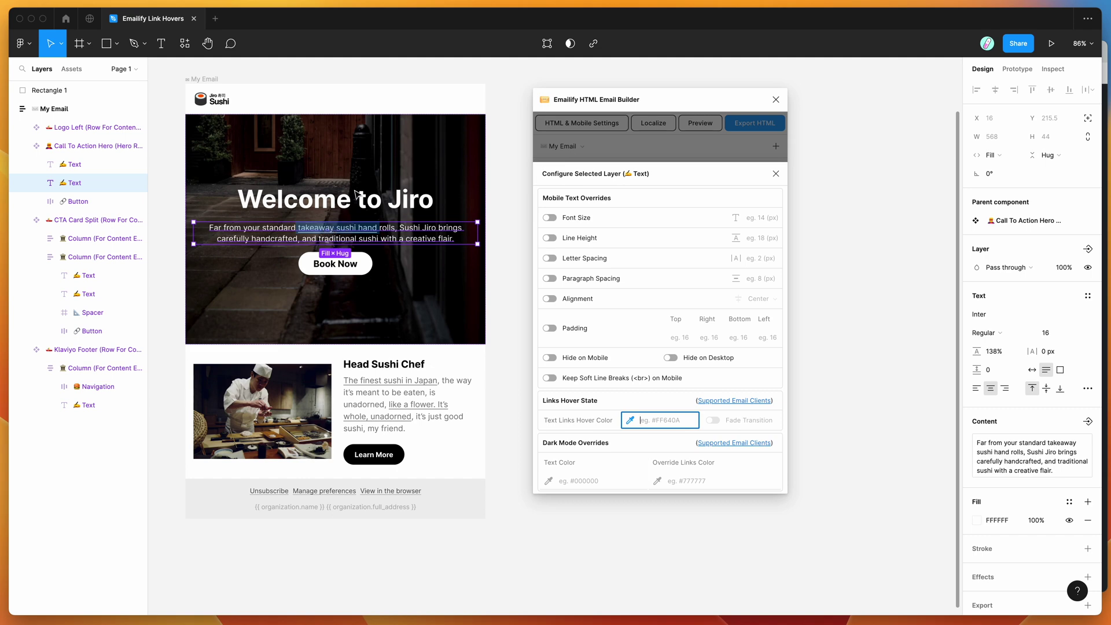
- Copy the fill color code FF640A of the orange square above the email and reselect the hero paragraph
{"action": "scroll", "coordinate": [332, 75], "scroll_direction": "up", "scroll_amount": 3}
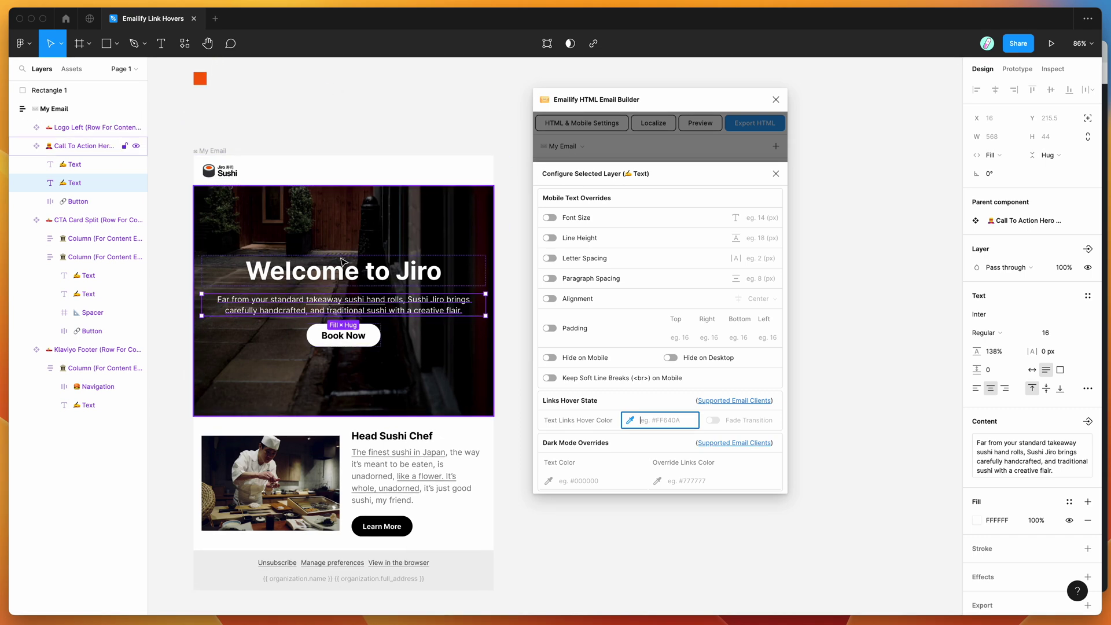
{"action": "left_click", "coordinate": [204, 75]}
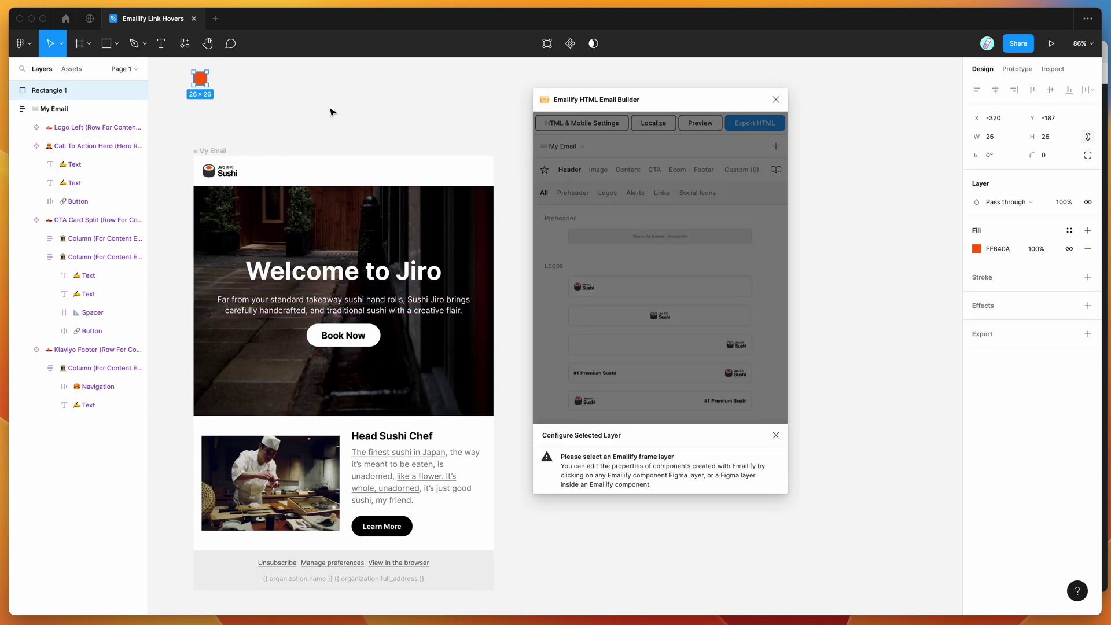
{"action": "left_click", "coordinate": [998, 248]}
{"action": "key", "text": "super+c"}
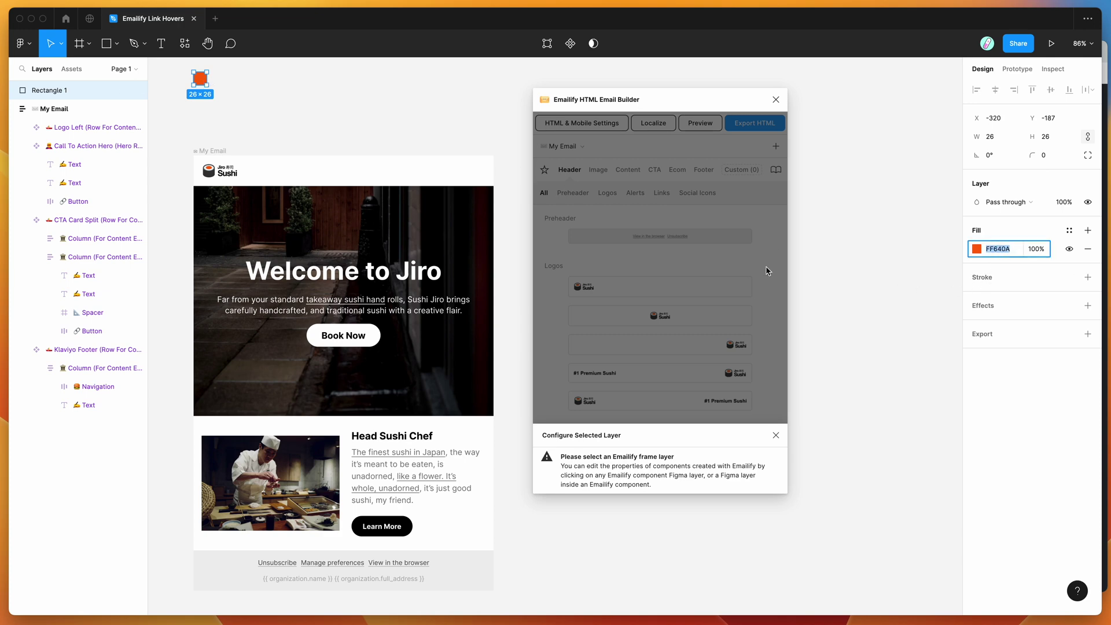
{"action": "double_click", "coordinate": [426, 307]}
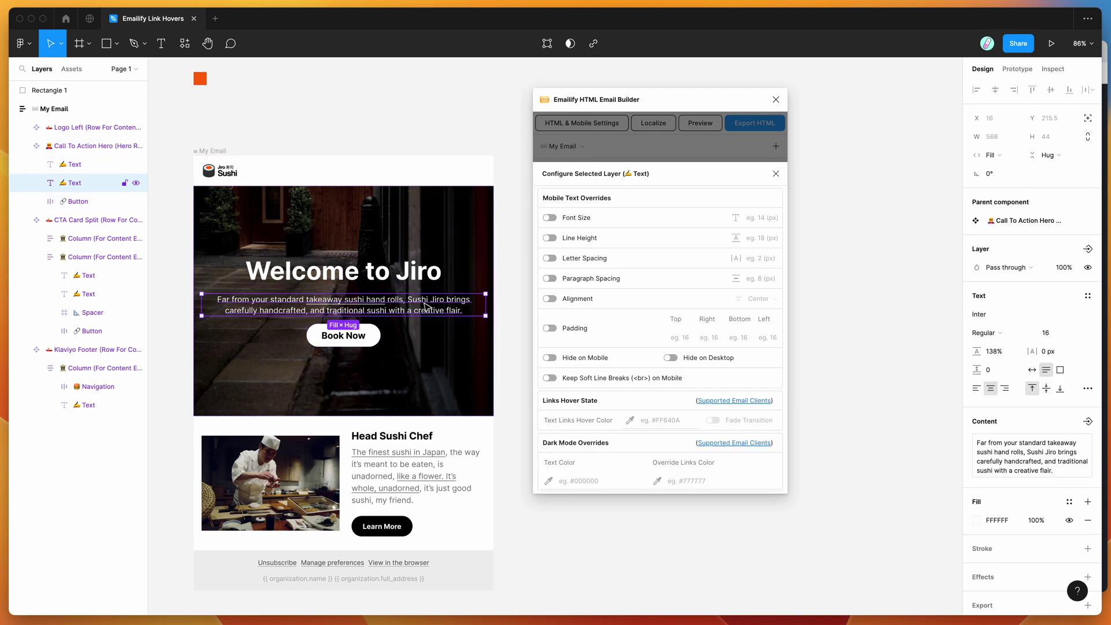
- Set the hero paragraph's text links hover color to #FF640A and preview the email
{"action": "left_click", "coordinate": [650, 422]}
{"action": "key", "text": "super+v"}
{"action": "left_click", "coordinate": [641, 422]}
{"action": "type", "text": "#"}
{"action": "left_click", "coordinate": [675, 422]}
{"action": "left_click", "coordinate": [680, 165]}
{"action": "left_click", "coordinate": [693, 125]}
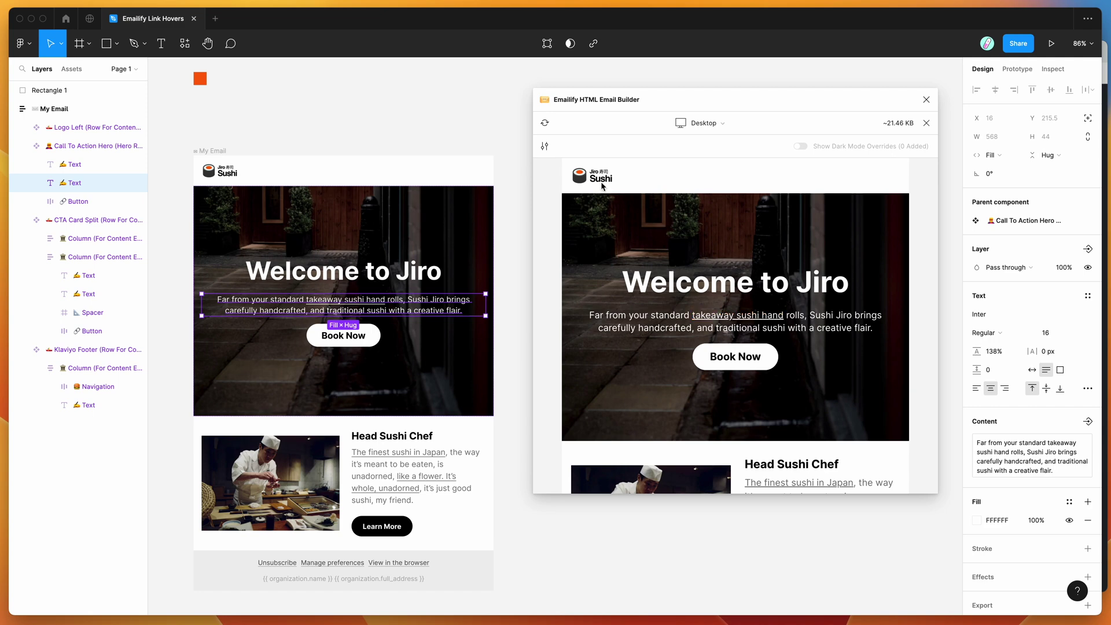
- Turn on the fade transition for the hero paragraph's link hover and return to the refreshed preview
{"action": "left_click", "coordinate": [545, 148]}
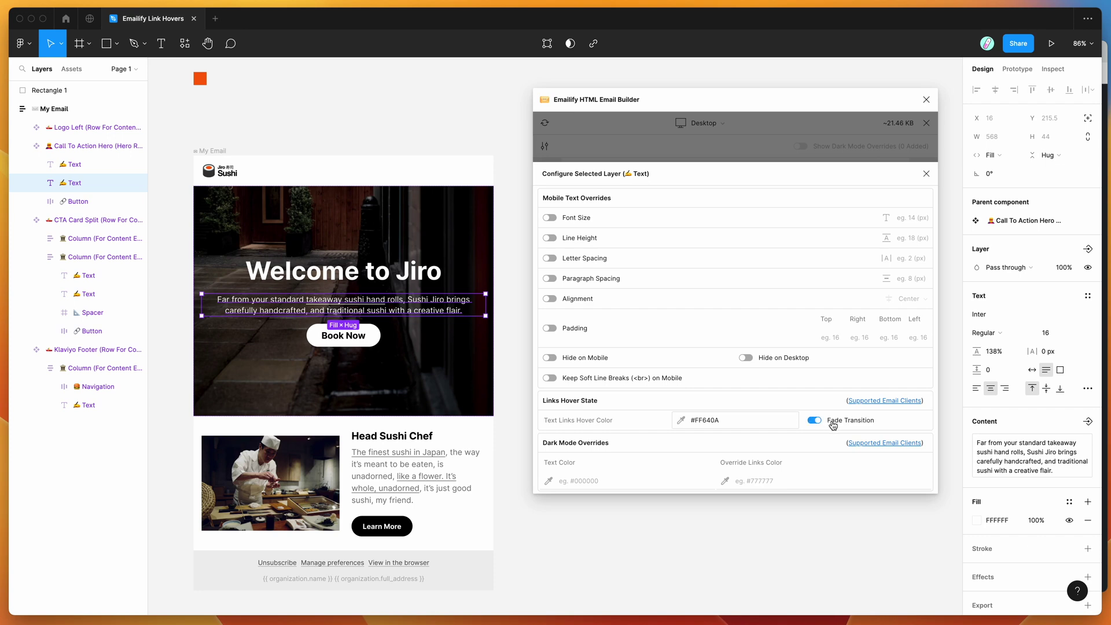
{"action": "left_click", "coordinate": [790, 145]}
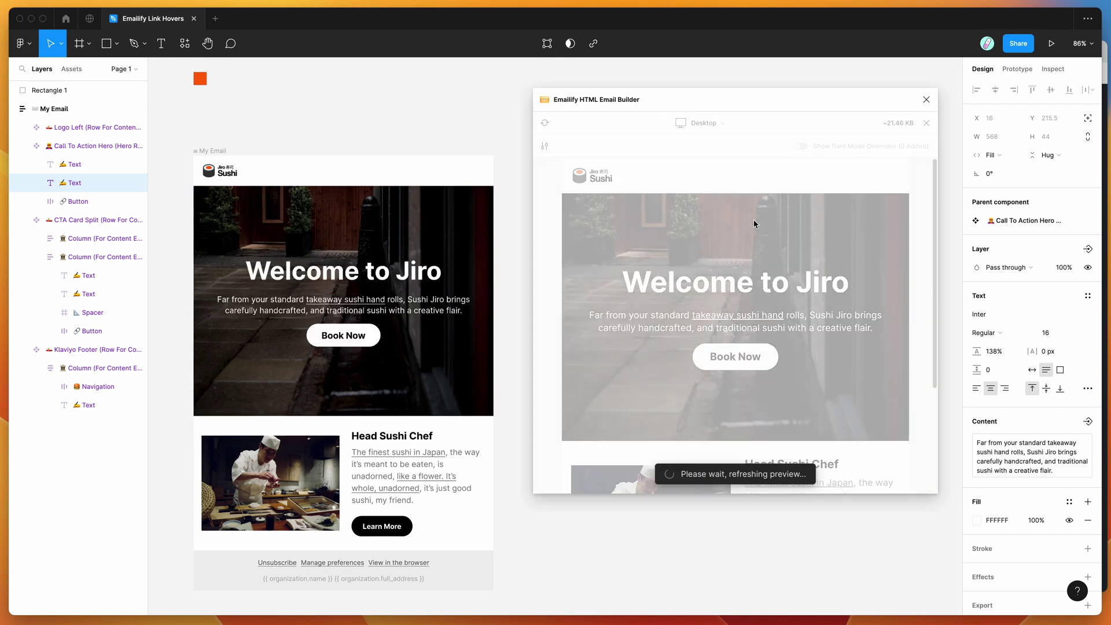
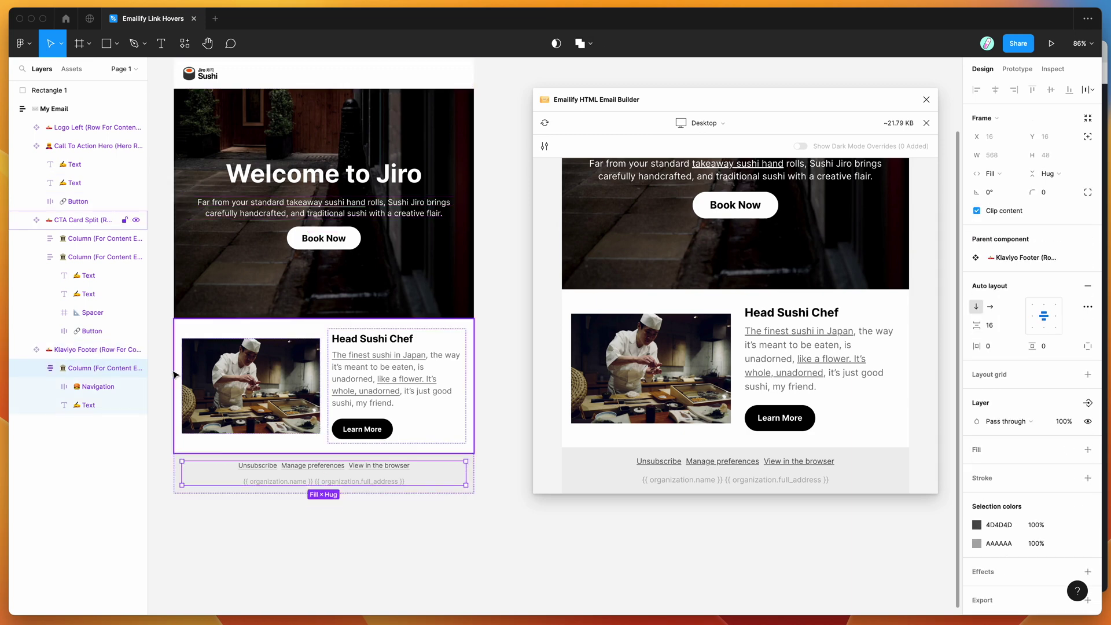
- Expand the Navigation layer in the Klaviyo footer and go through its three link layers
{"action": "left_click", "coordinate": [88, 386]}
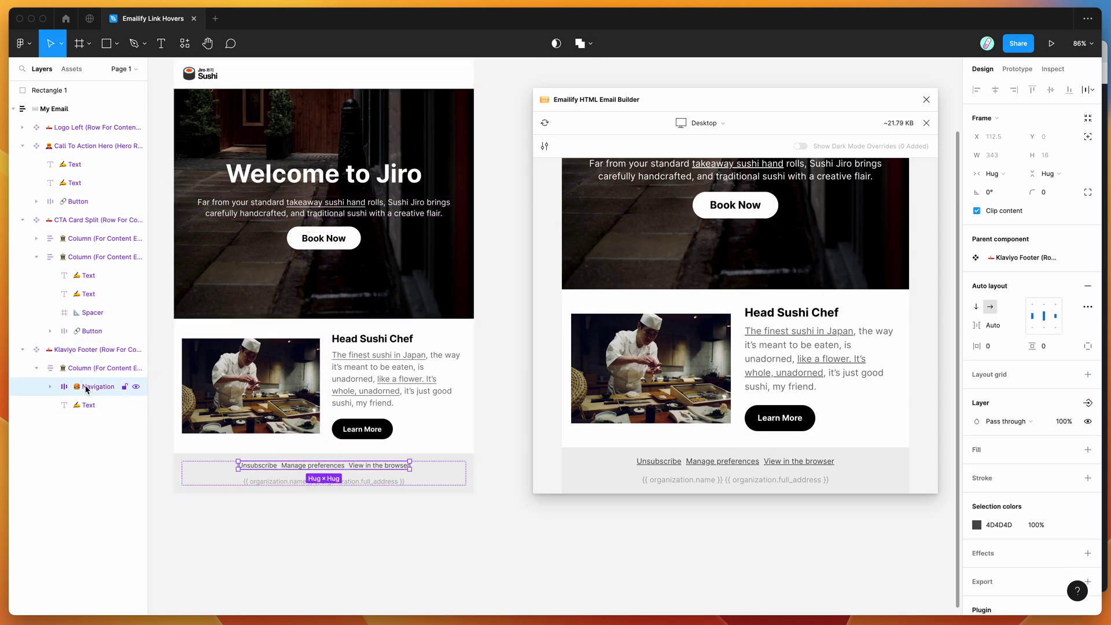
{"action": "left_click", "coordinate": [51, 387]}
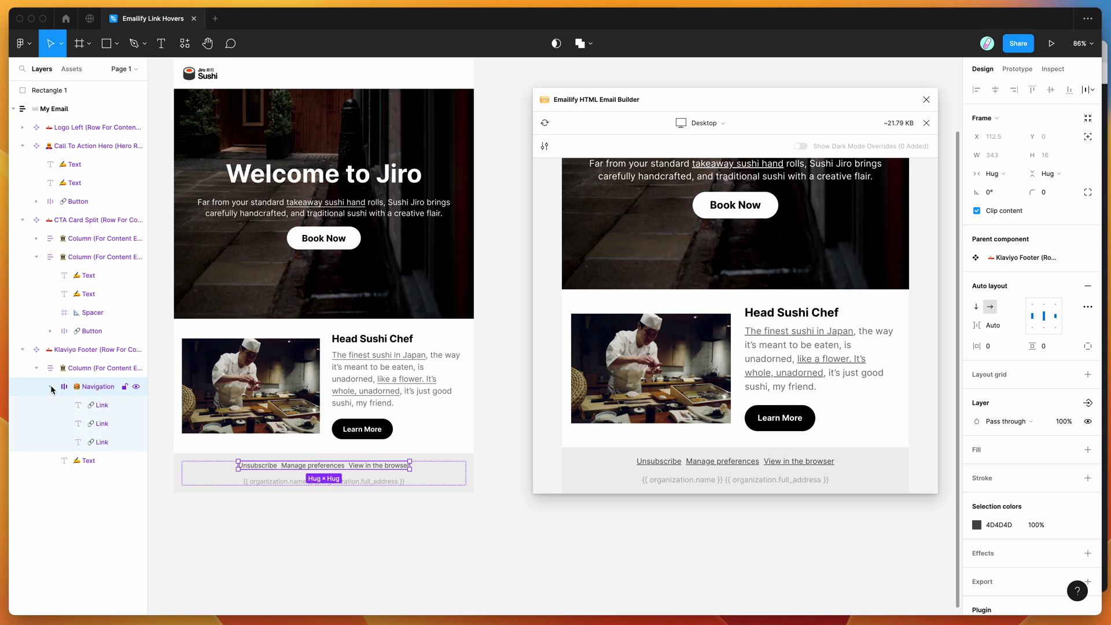
{"action": "left_click", "coordinate": [95, 406]}
{"action": "left_click", "coordinate": [98, 423]}
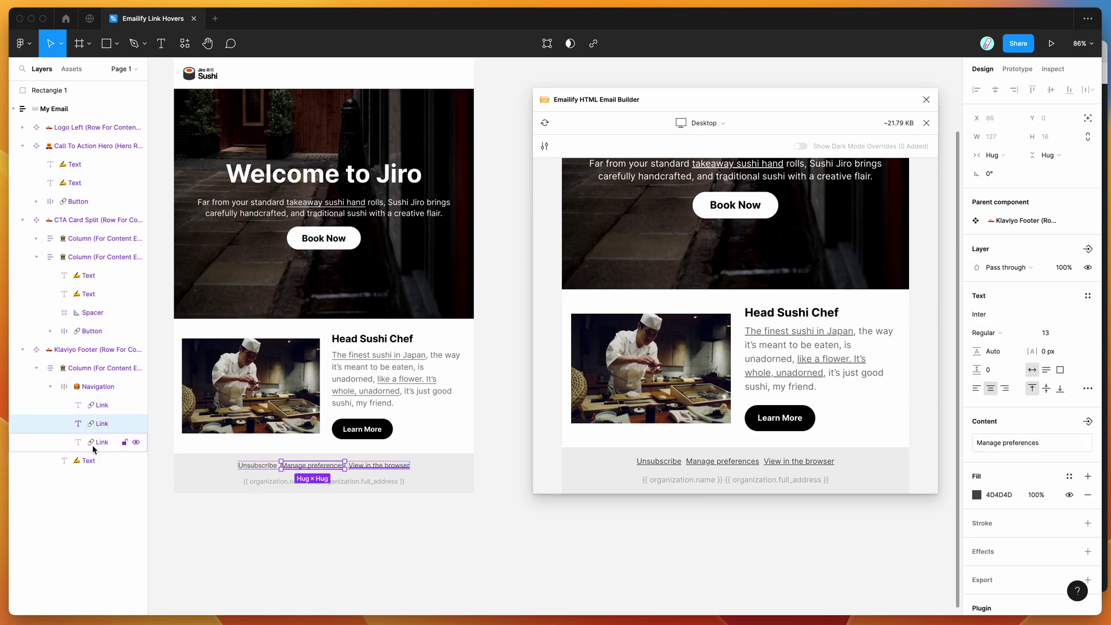
{"action": "left_click", "coordinate": [93, 447]}
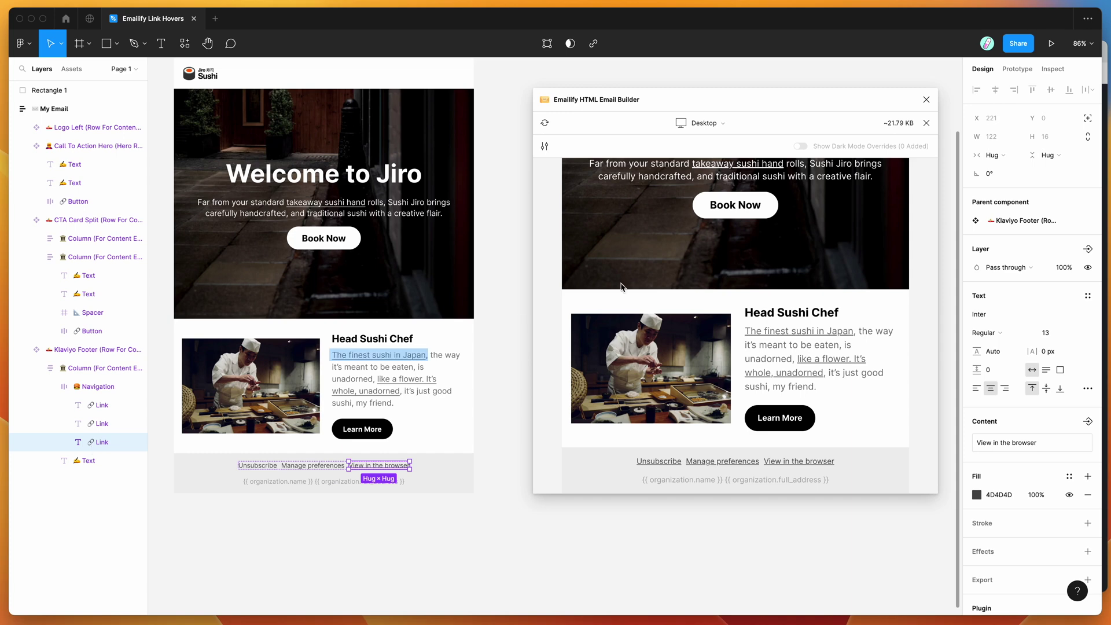
- Open the plugin settings for the footer links and check the clickable link URL of each one
{"action": "left_click", "coordinate": [545, 148]}
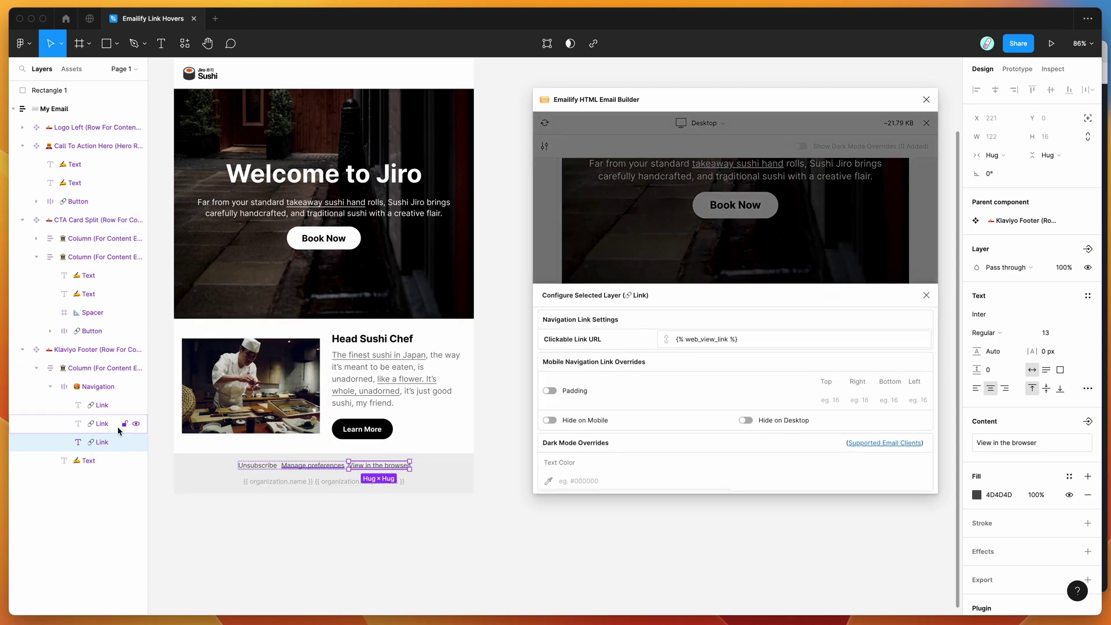
{"action": "left_click", "coordinate": [98, 387]}
{"action": "left_click", "coordinate": [102, 405]}
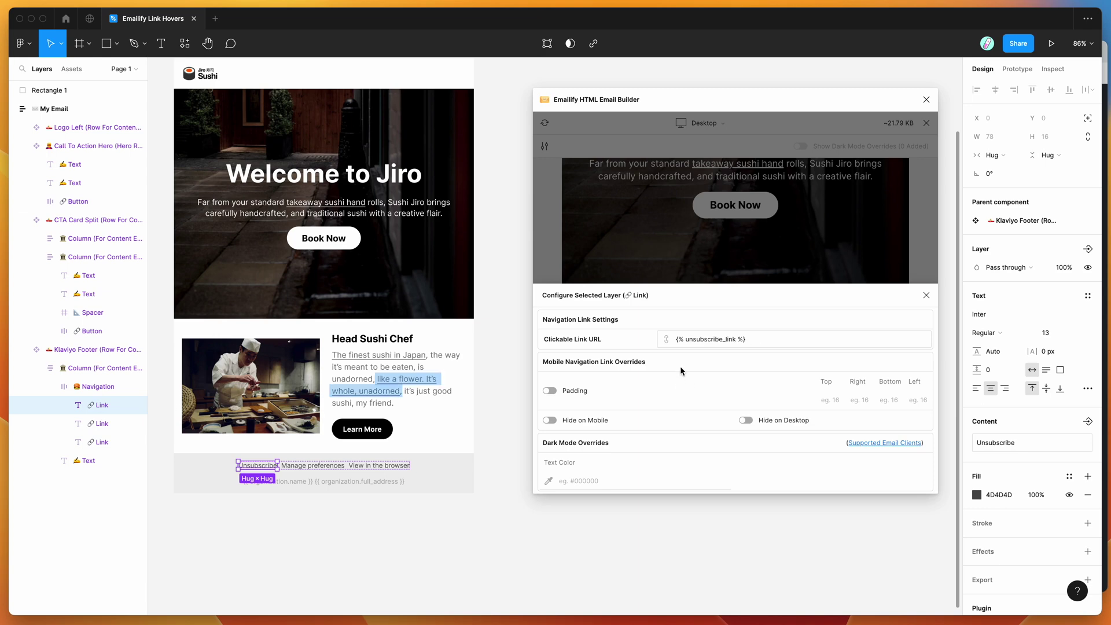
{"action": "left_click", "coordinate": [685, 340]}
{"action": "left_click_drag", "start_coordinate": [675, 341], "coordinate": [596, 342]}
{"action": "left_click", "coordinate": [577, 340]}
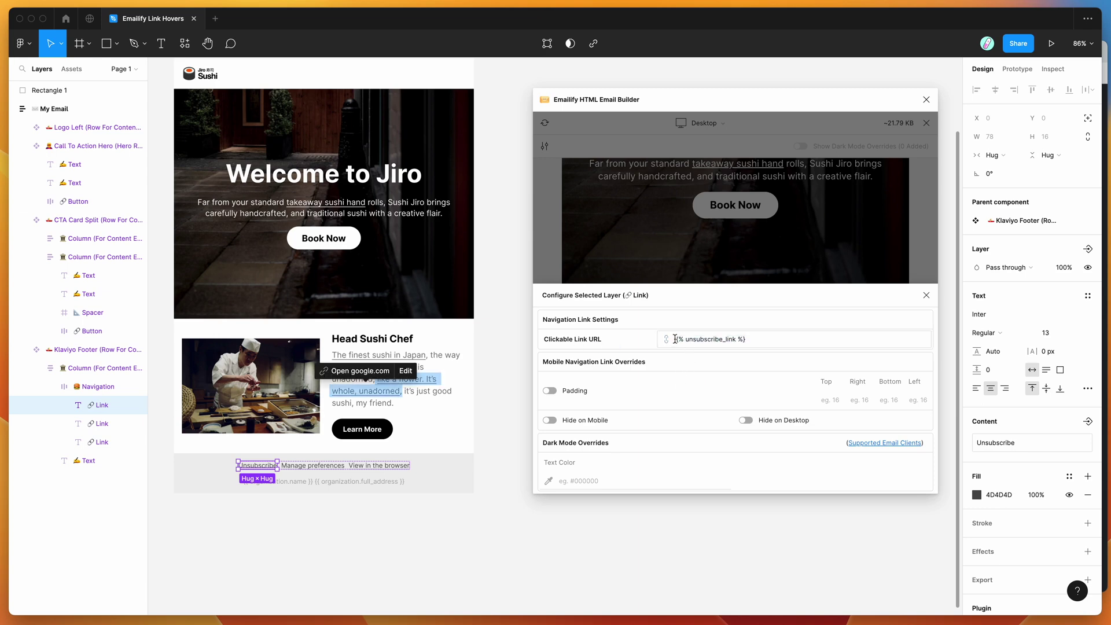
{"action": "left_click_drag", "start_coordinate": [675, 339], "coordinate": [747, 340]}
{"action": "left_click", "coordinate": [101, 427]}
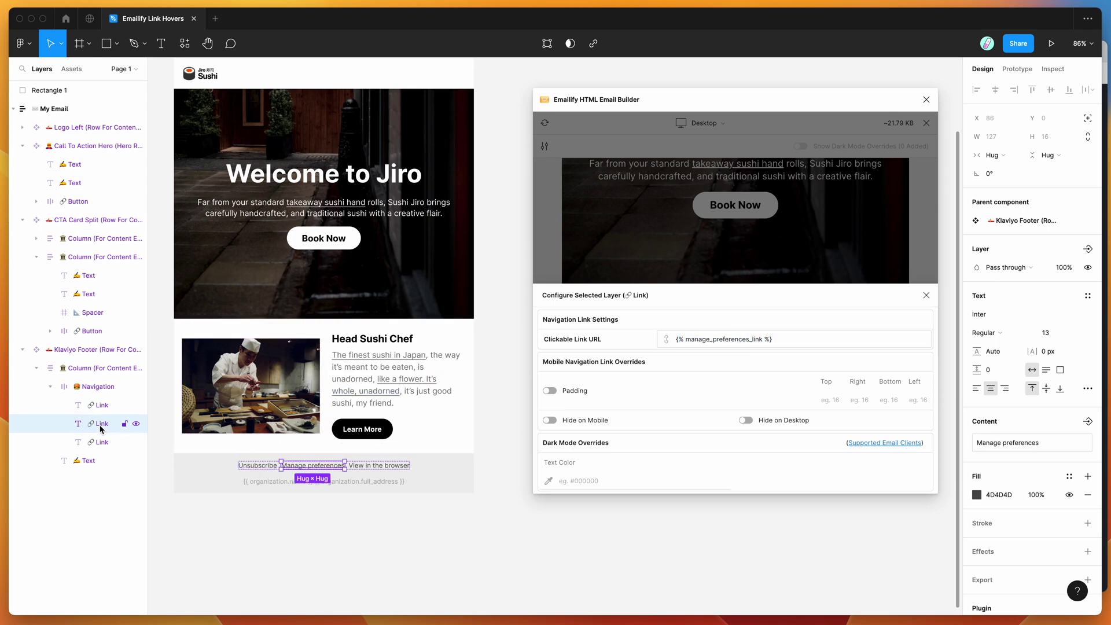
{"action": "left_click", "coordinate": [101, 443]}
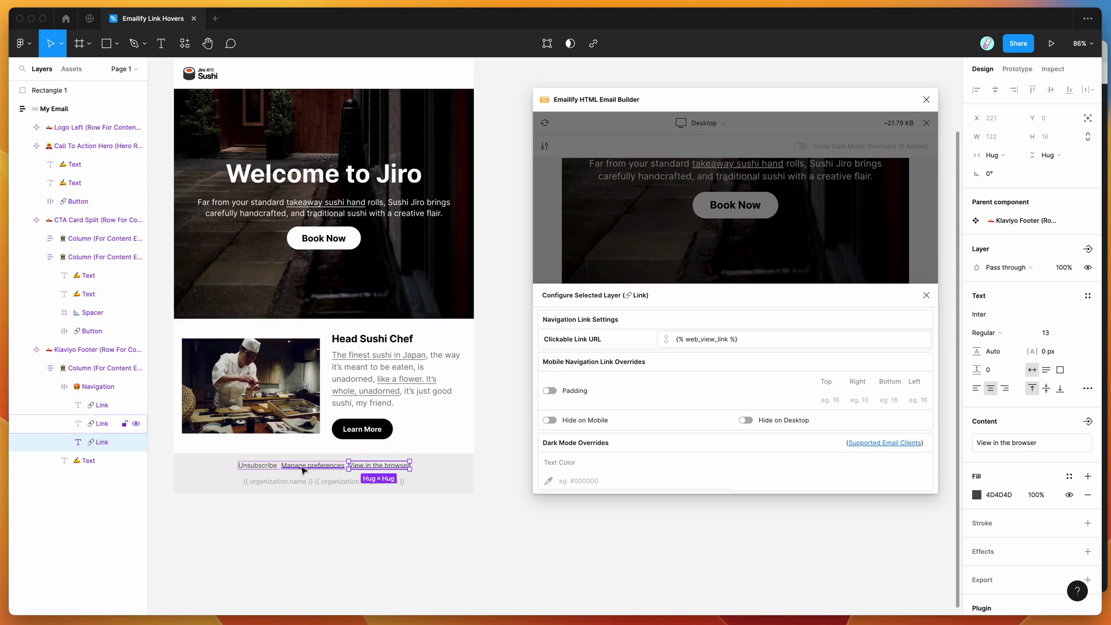
- Examine the Manage preferences text on the canvas and the navigation link settings of the Unsubscribe link
{"action": "scroll", "coordinate": [301, 469], "scroll_direction": "up", "scroll_amount": 5}
{"action": "left_click", "coordinate": [375, 404]}
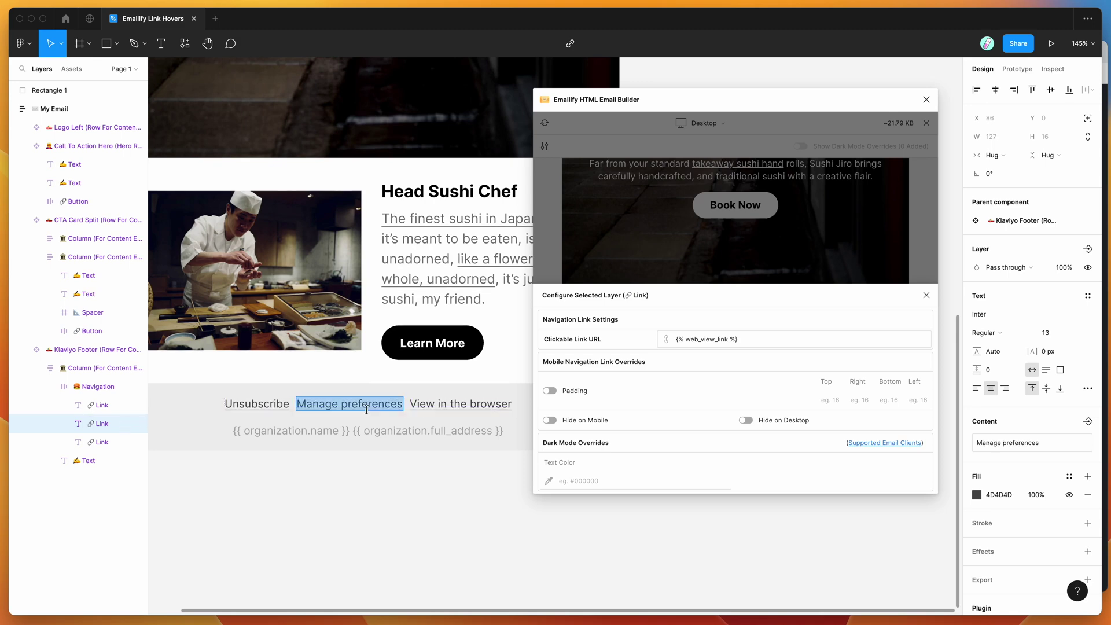
{"action": "left_click_drag", "start_coordinate": [397, 405], "coordinate": [297, 405]}
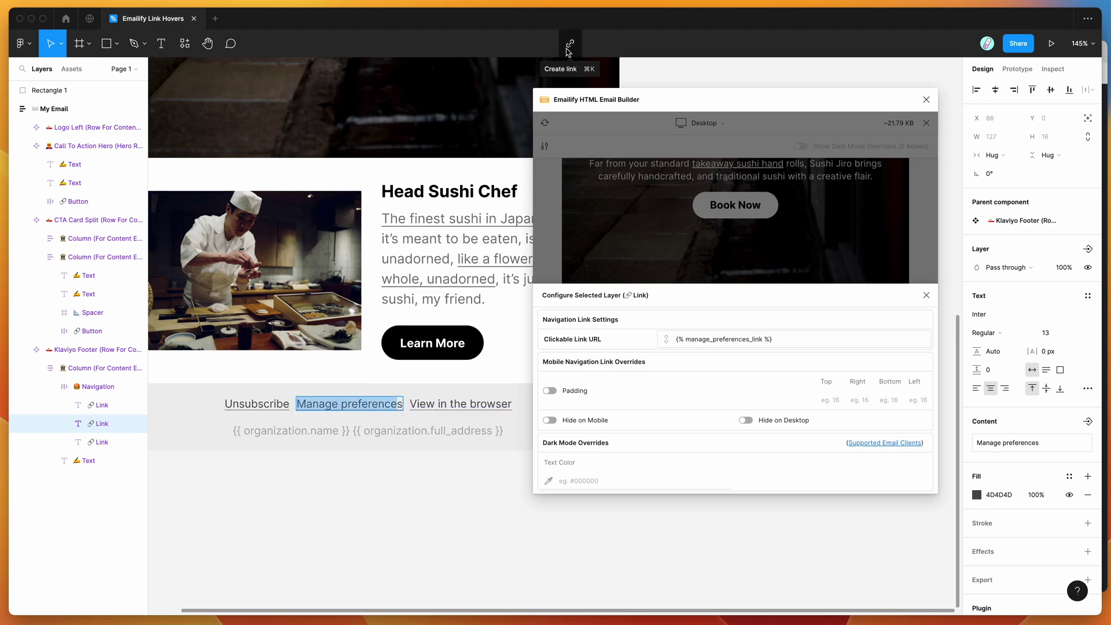
{"action": "left_click", "coordinate": [106, 406]}
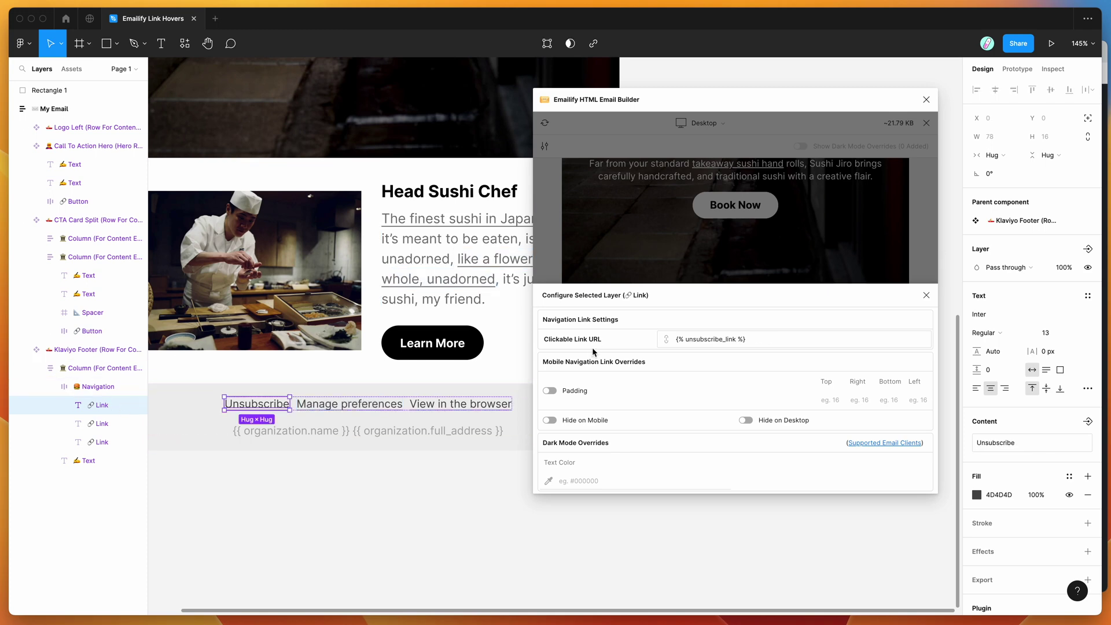
{"action": "left_click_drag", "start_coordinate": [619, 328], "coordinate": [546, 325]}
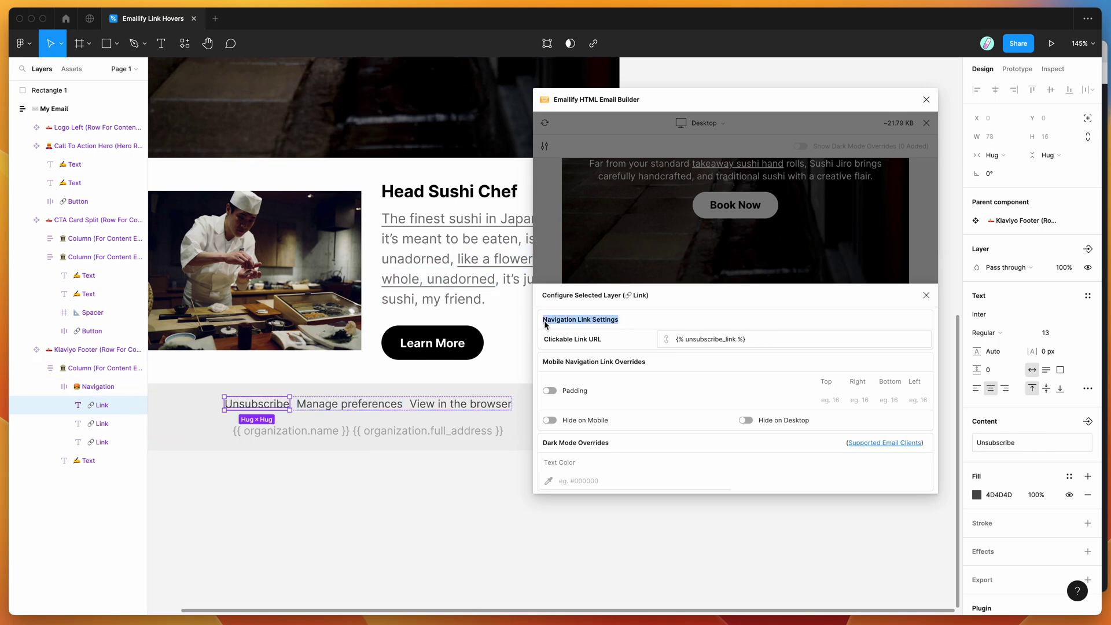
{"action": "left_click", "coordinate": [545, 325]}
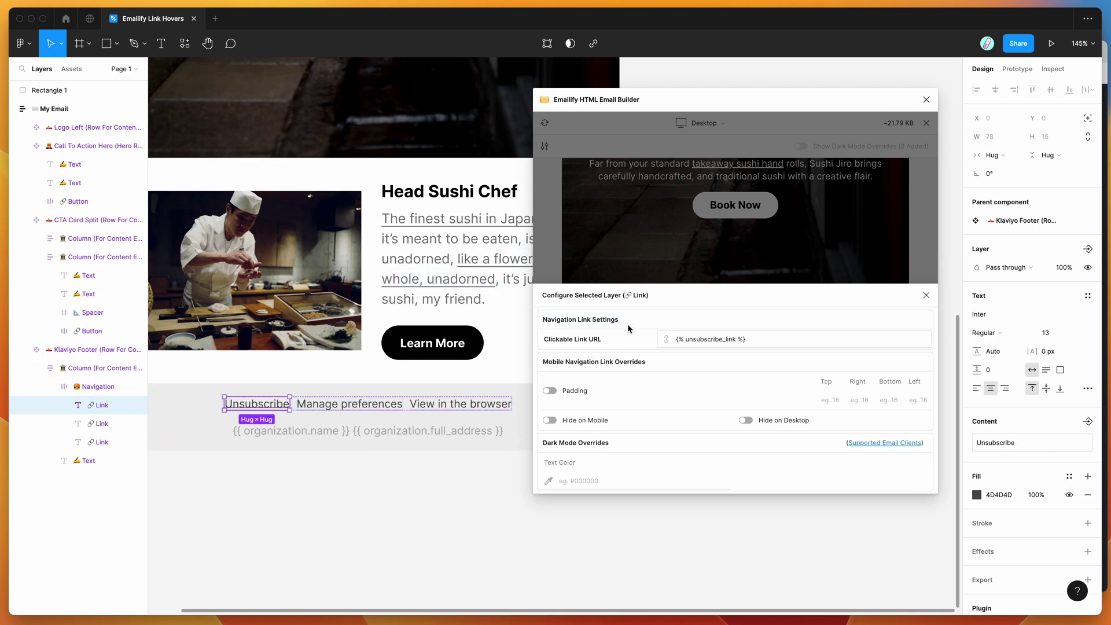
{"action": "scroll", "coordinate": [301, 391], "scroll_direction": "down", "scroll_amount": 5}
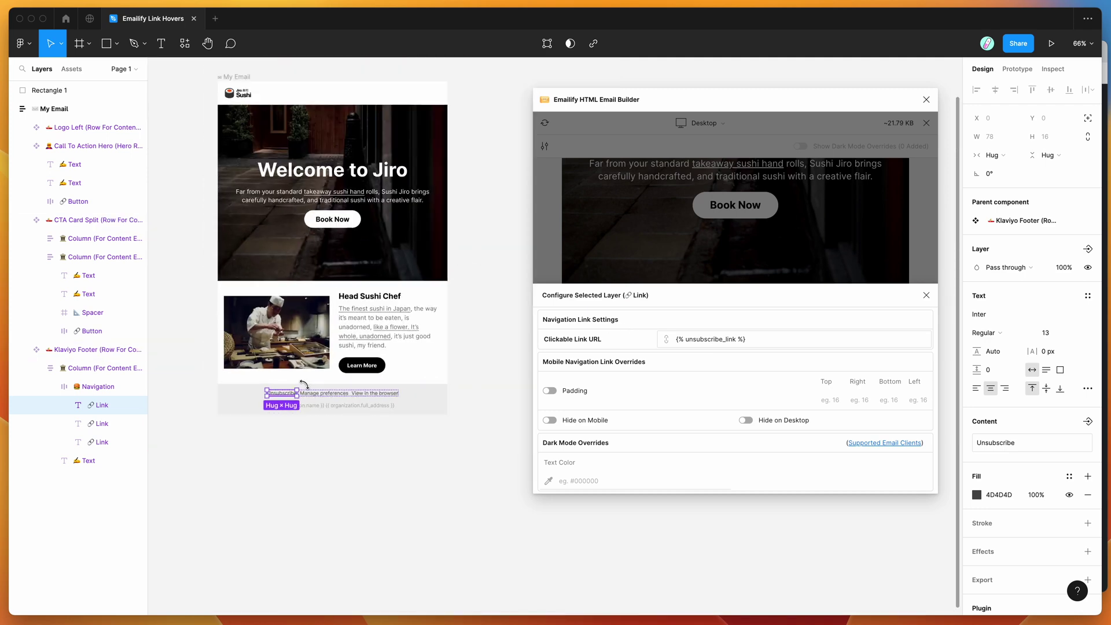
{"action": "scroll", "coordinate": [248, 391], "scroll_direction": "up", "scroll_amount": 3}
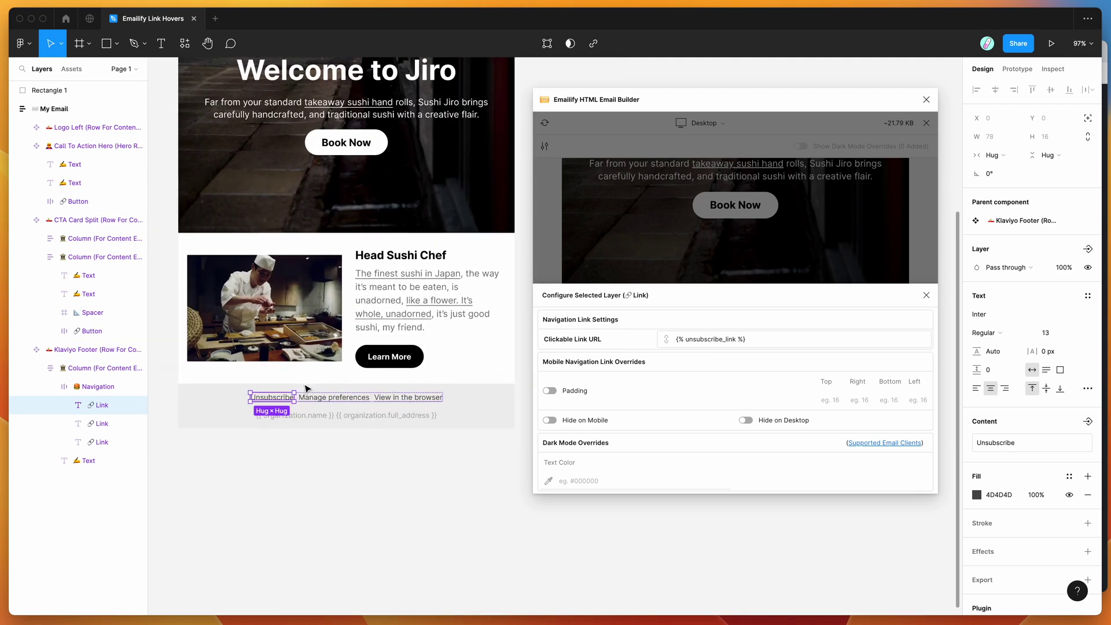
- Set the text links hover color of the footer's Navigation layer to #FF640A
{"action": "left_click", "coordinate": [98, 387]}
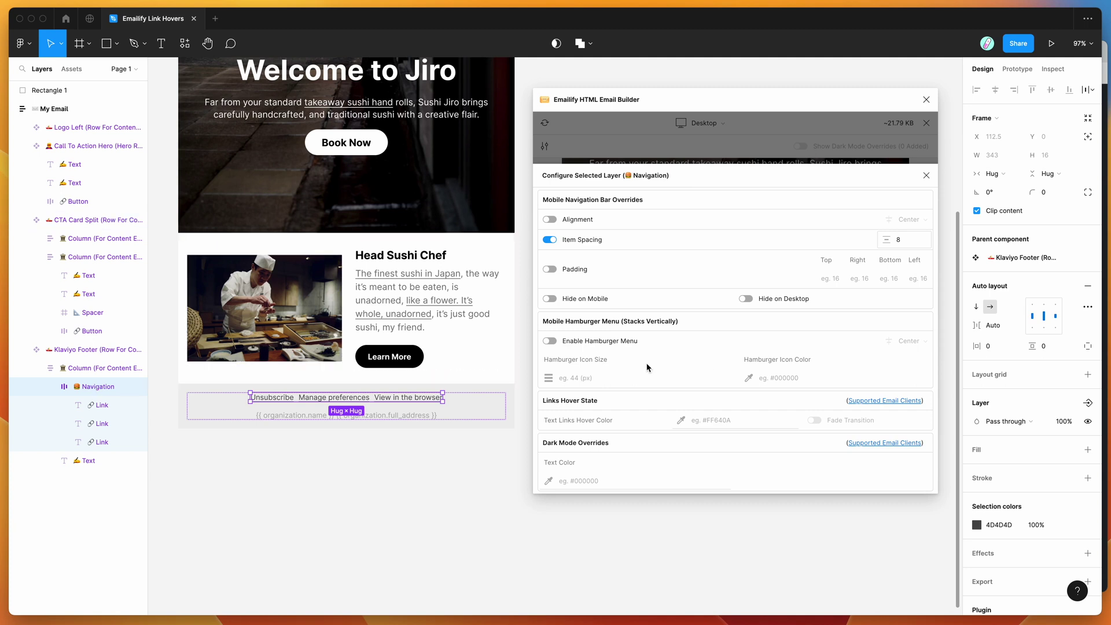
{"action": "left_click_drag", "start_coordinate": [606, 402], "coordinate": [542, 402]}
{"action": "left_click", "coordinate": [544, 402]}
{"action": "triple_click", "coordinate": [562, 403]}
{"action": "left_click", "coordinate": [622, 423]}
{"action": "left_click", "coordinate": [724, 418]}
{"action": "type", "text": "FF640A"}
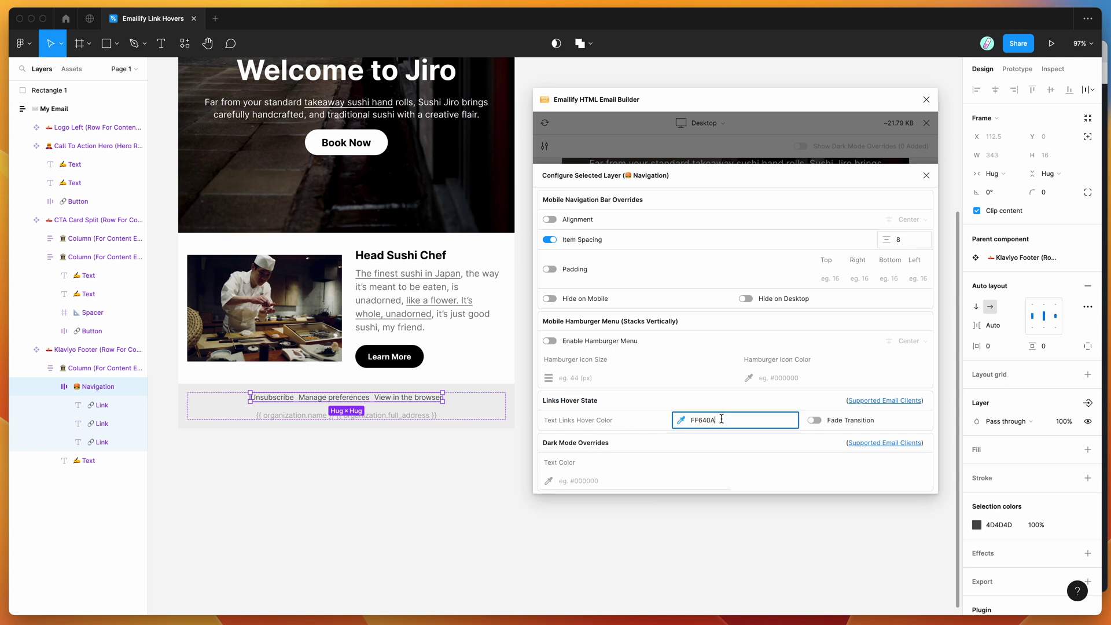
{"action": "left_click", "coordinate": [734, 402]}
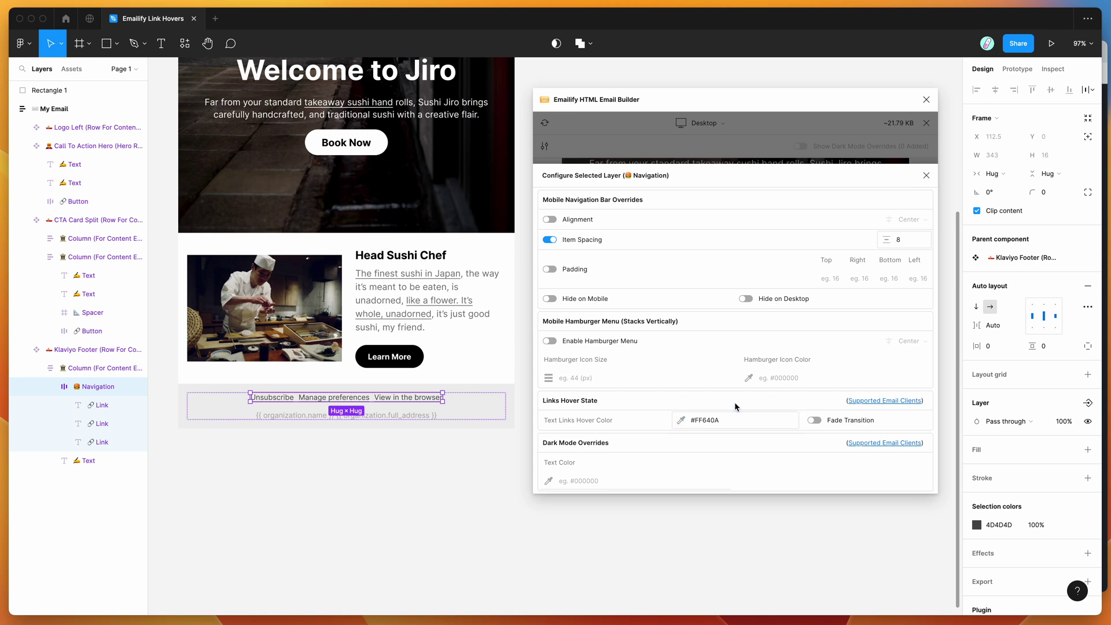
- Return to the email preview and check the footer navigation links
{"action": "left_click", "coordinate": [737, 154]}
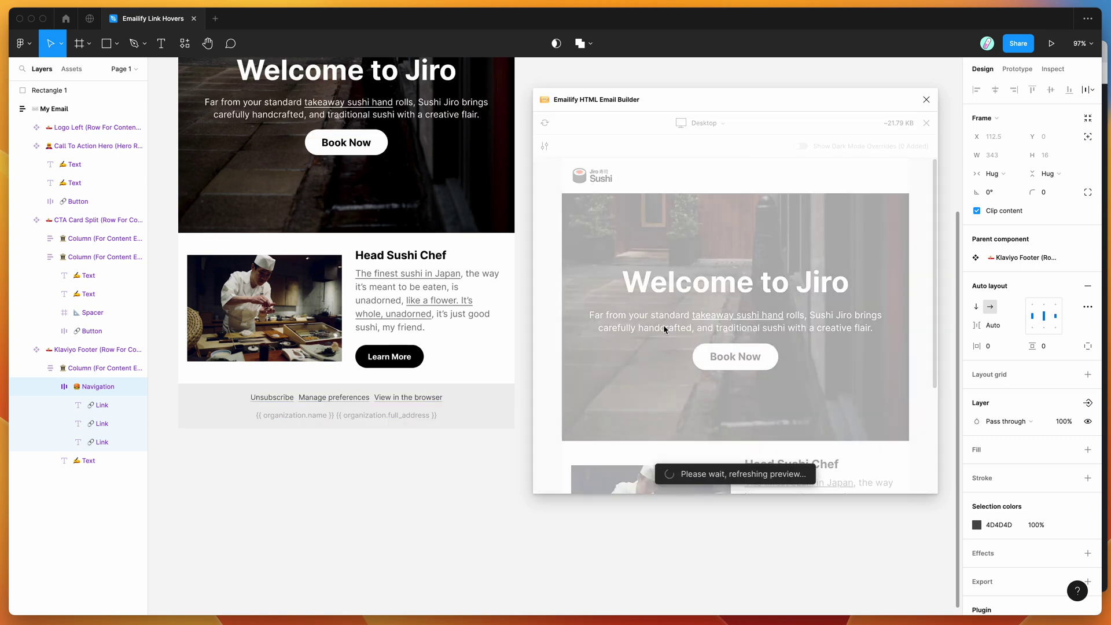
{"action": "scroll", "coordinate": [664, 329], "scroll_direction": "down", "scroll_amount": 3}
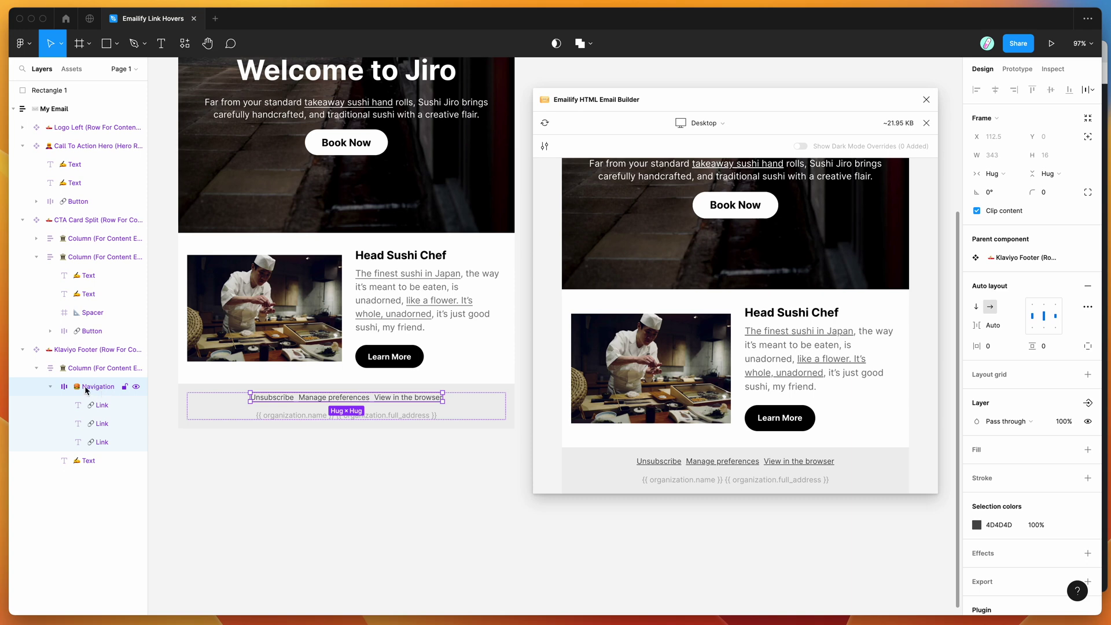
{"action": "scroll", "coordinate": [350, 418], "scroll_direction": "up", "scroll_amount": 3}
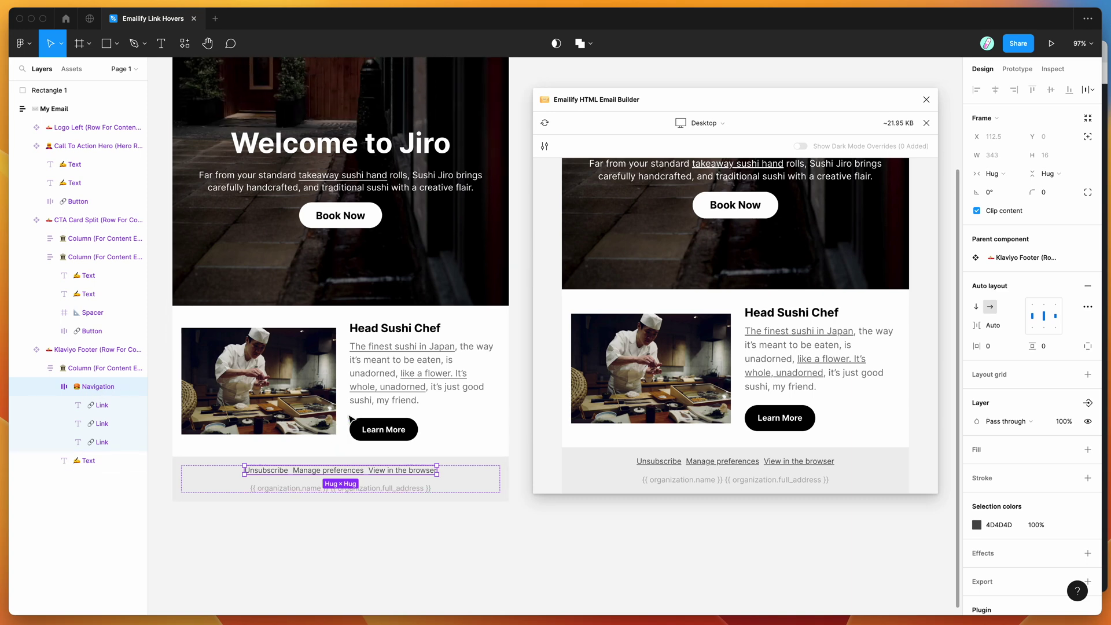
{"action": "scroll", "coordinate": [349, 418], "scroll_direction": "down", "scroll_amount": 1}
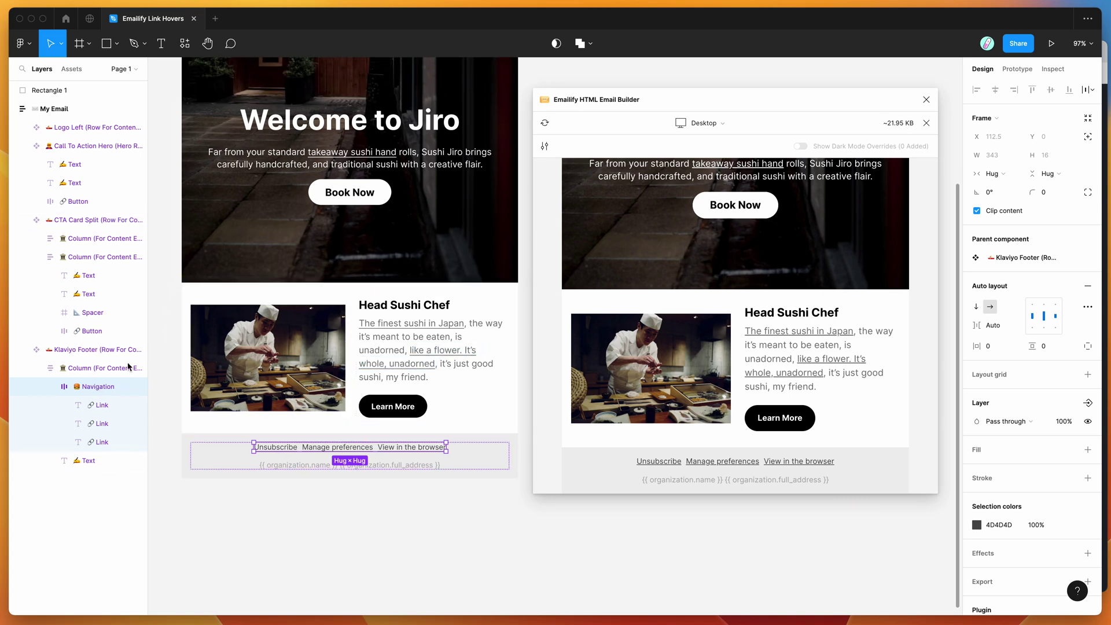
- Turn on the fade transition for the footer Navigation's link hover and review the refreshed preview
{"action": "left_click", "coordinate": [545, 147]}
{"action": "left_click", "coordinate": [834, 426]}
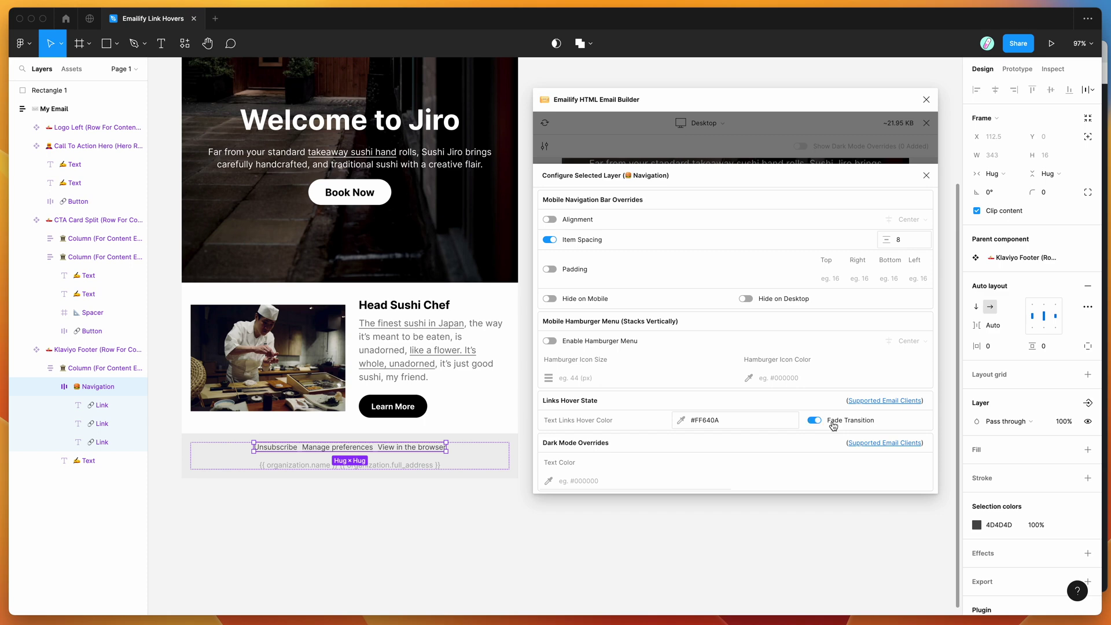
{"action": "left_click", "coordinate": [763, 133]}
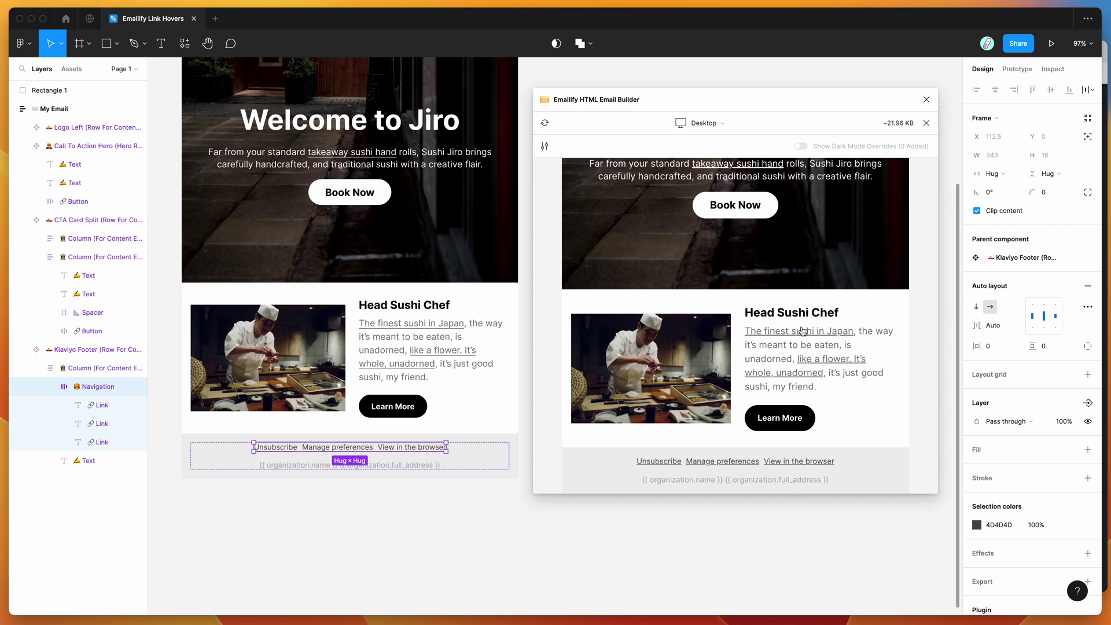
{"action": "scroll", "coordinate": [798, 371], "scroll_direction": "up", "scroll_amount": 1}
{"action": "scroll", "coordinate": [798, 371], "scroll_direction": "up", "scroll_amount": 5}
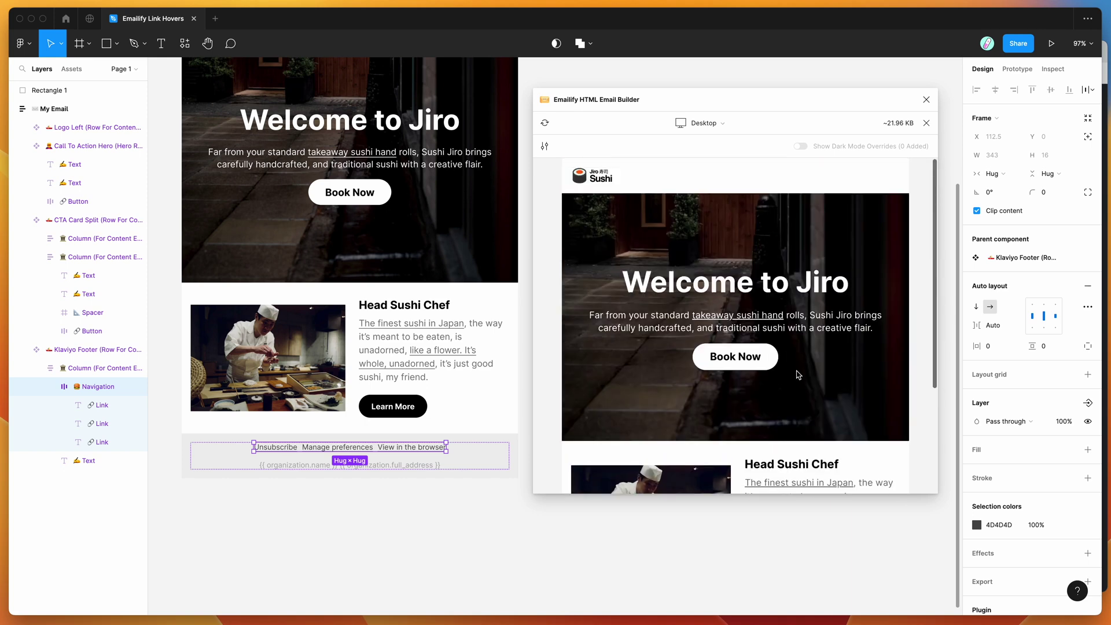
- Open the supported email clients page for the links hover state and examine :hover support across the mail clients
{"action": "left_click", "coordinate": [545, 146]}
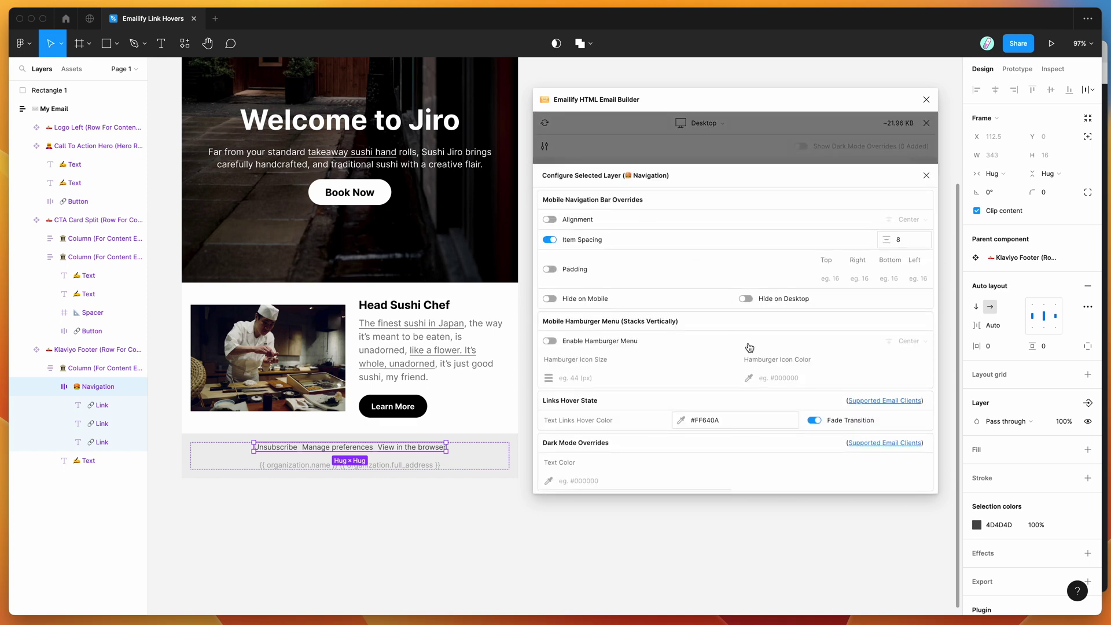
{"action": "left_click", "coordinate": [873, 402]}
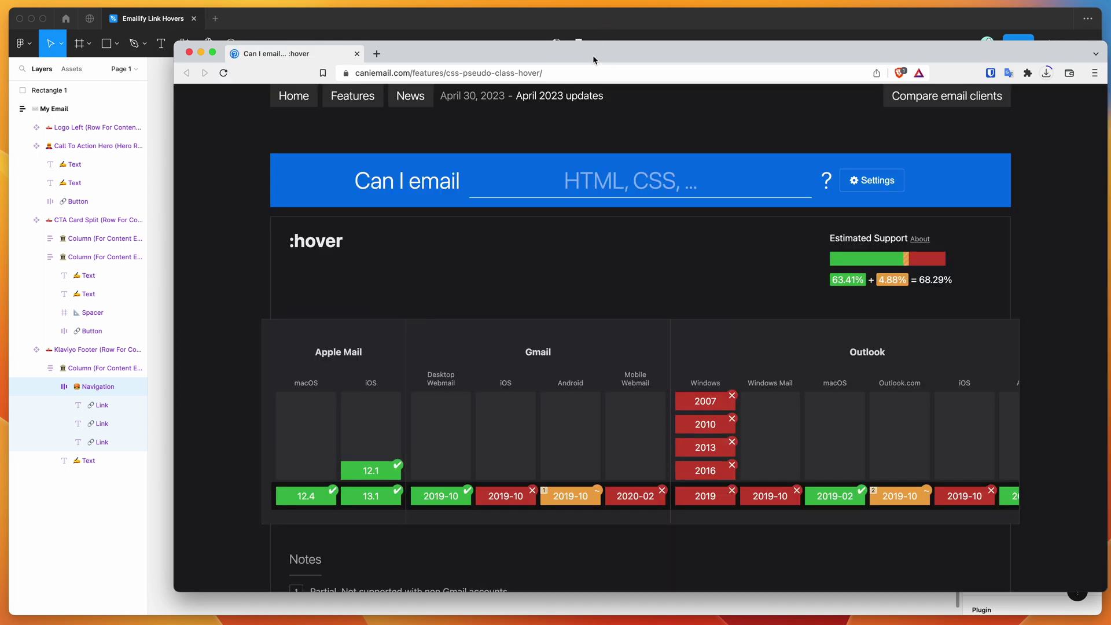
{"action": "scroll", "coordinate": [439, 245], "scroll_direction": "down", "scroll_amount": 3}
{"action": "scroll", "coordinate": [439, 245], "scroll_direction": "up", "scroll_amount": 3}
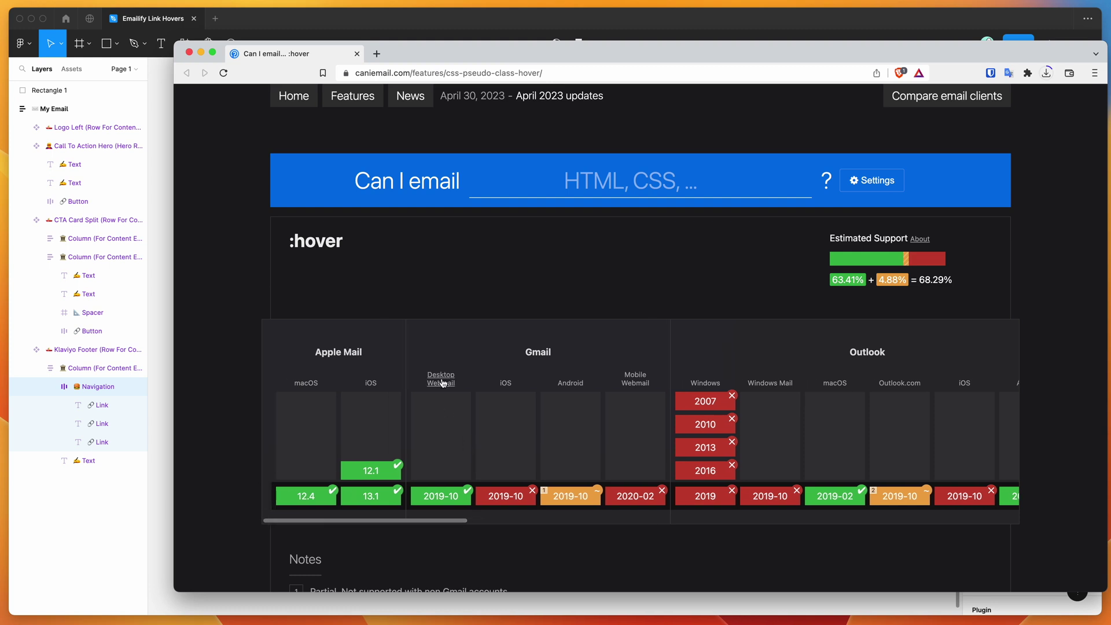
{"action": "scroll", "coordinate": [447, 432], "scroll_direction": "right", "scroll_amount": 5}
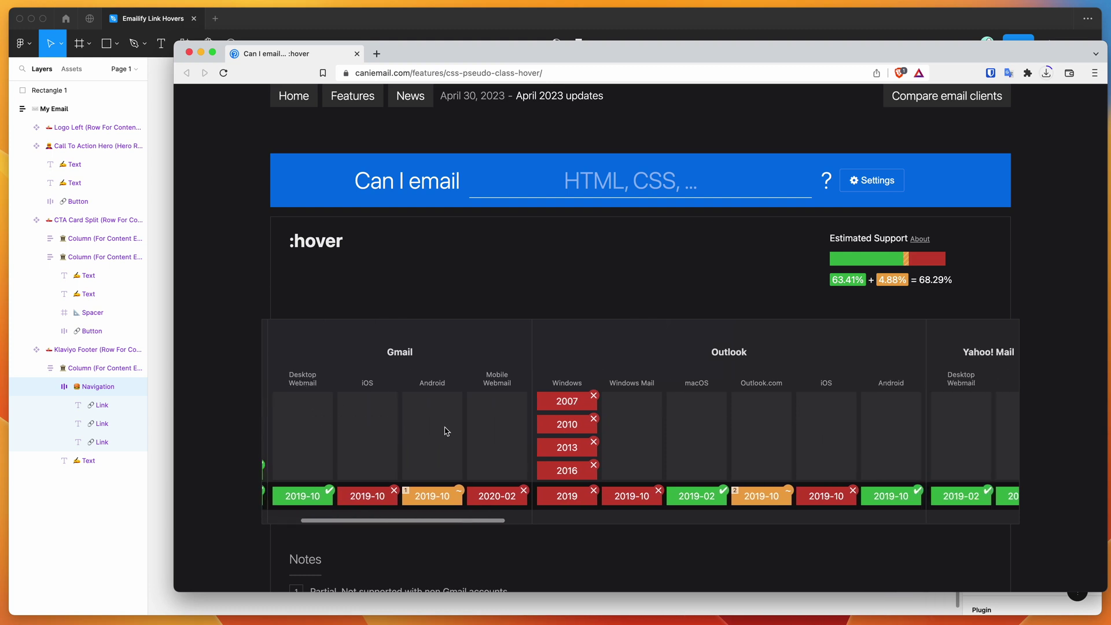
{"action": "scroll", "coordinate": [447, 431], "scroll_direction": "left", "scroll_amount": 5}
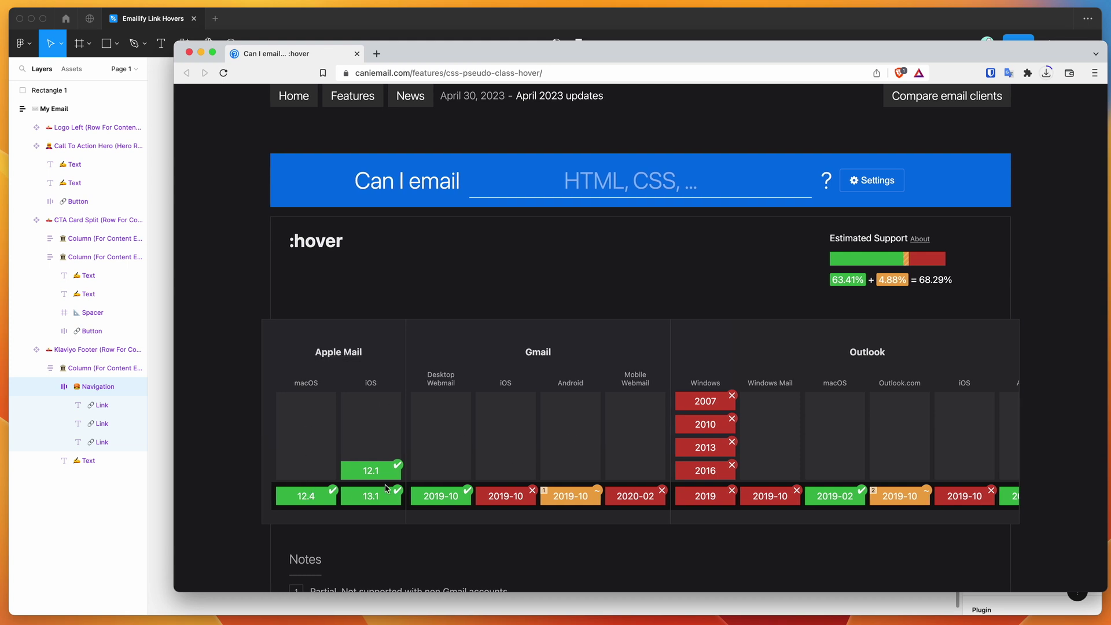
- Compare :hover support for Gmail, Outlook, Yahoo! Mail, AOL and the smaller mail clients in the Can I email table
{"action": "scroll", "coordinate": [380, 477], "scroll_direction": "right", "scroll_amount": 2}
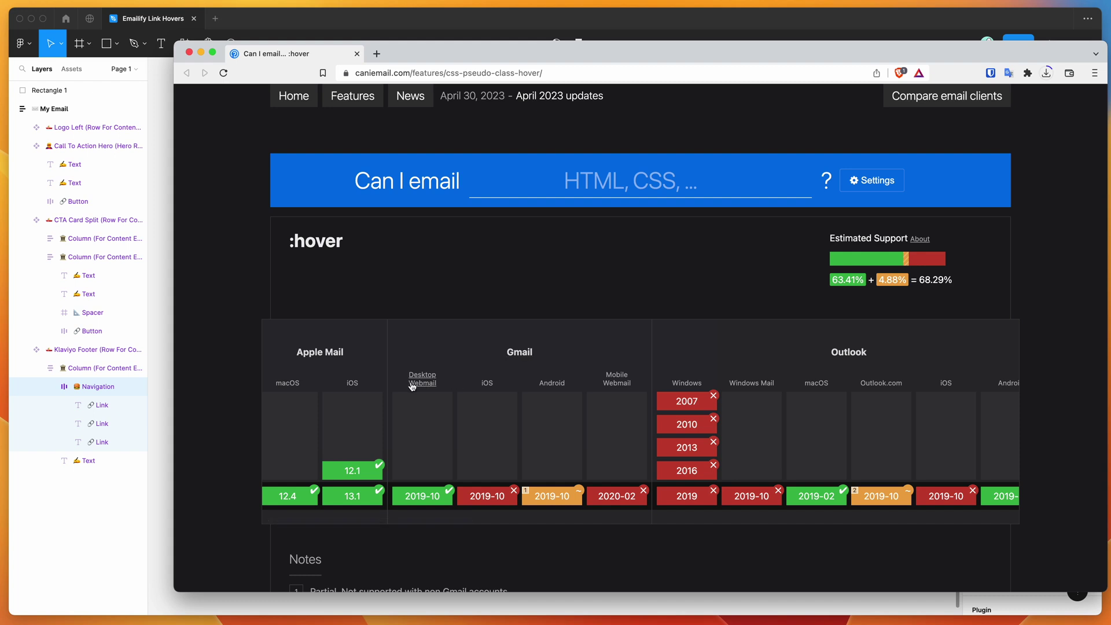
{"action": "scroll", "coordinate": [422, 493], "scroll_direction": "right", "scroll_amount": 4}
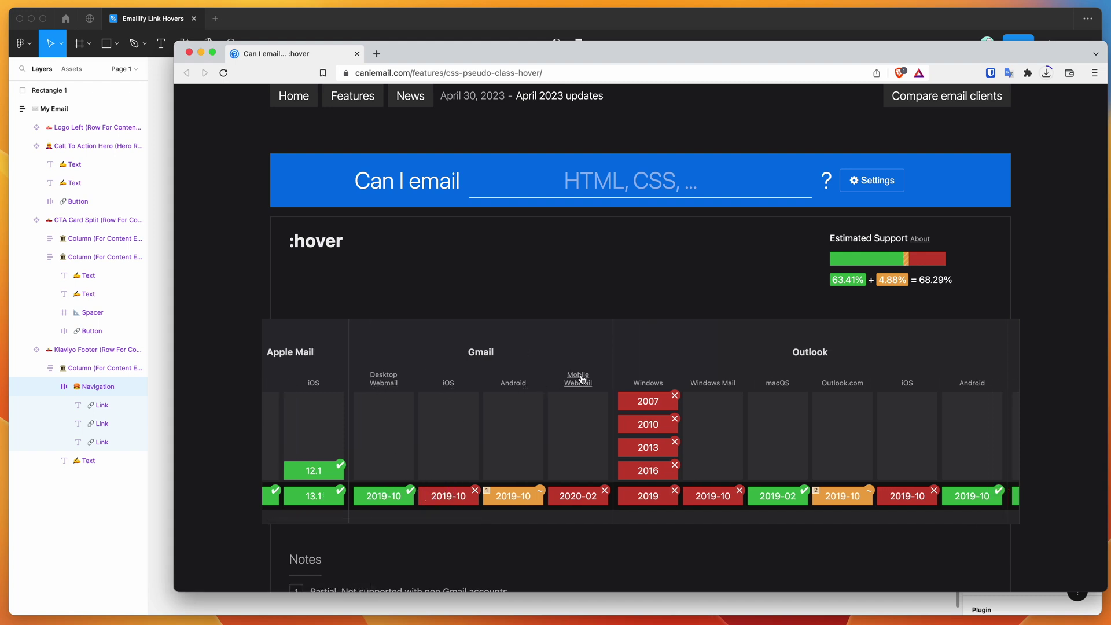
{"action": "scroll", "coordinate": [576, 446], "scroll_direction": "down", "scroll_amount": 2}
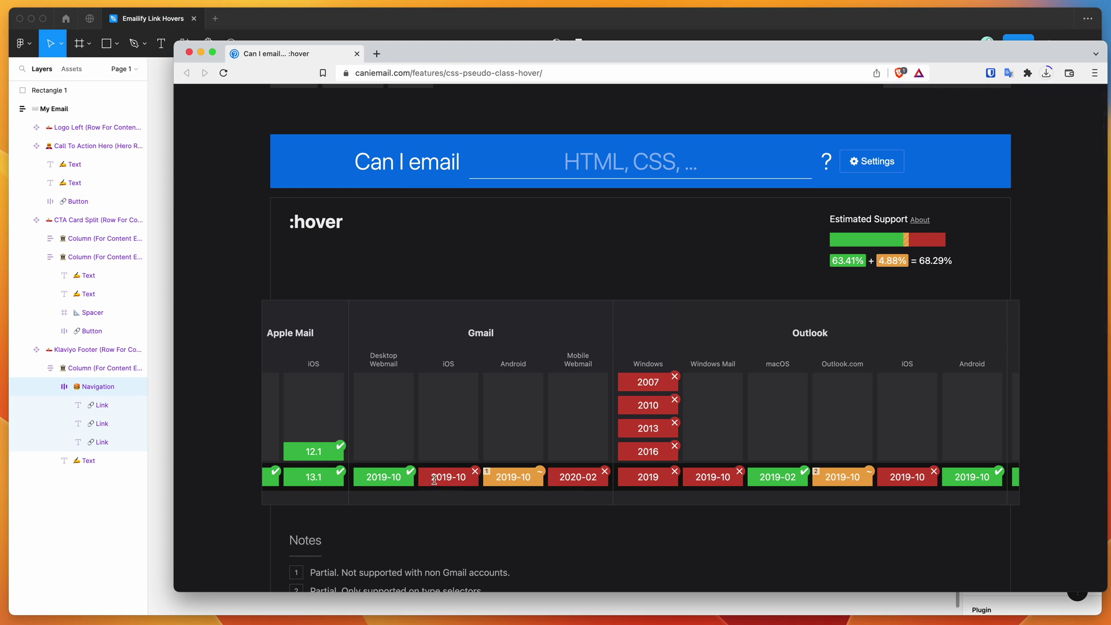
{"action": "scroll", "coordinate": [584, 476], "scroll_direction": "right", "scroll_amount": 10}
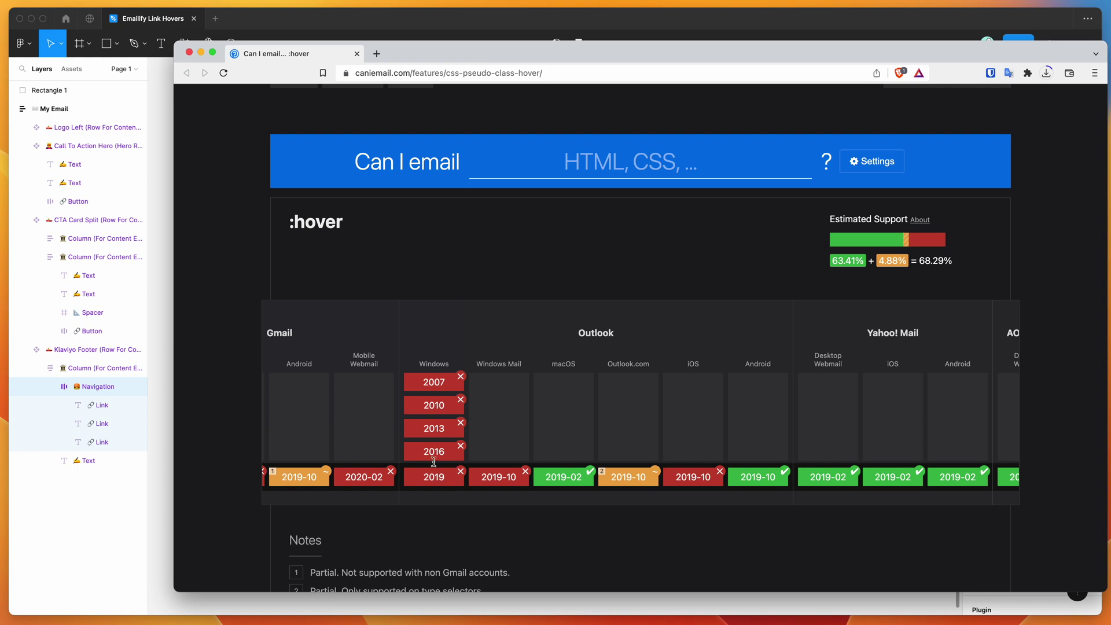
{"action": "scroll", "coordinate": [430, 456], "scroll_direction": "right", "scroll_amount": 3}
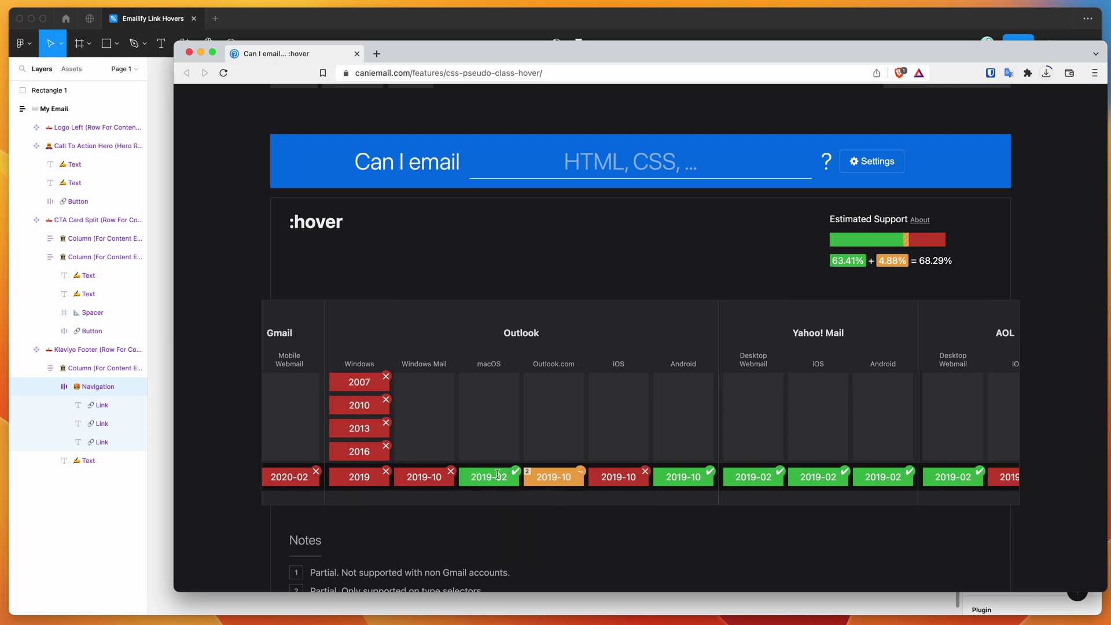
{"action": "scroll", "coordinate": [497, 473], "scroll_direction": "right", "scroll_amount": 1}
{"action": "scroll", "coordinate": [463, 474], "scroll_direction": "right", "scroll_amount": 2}
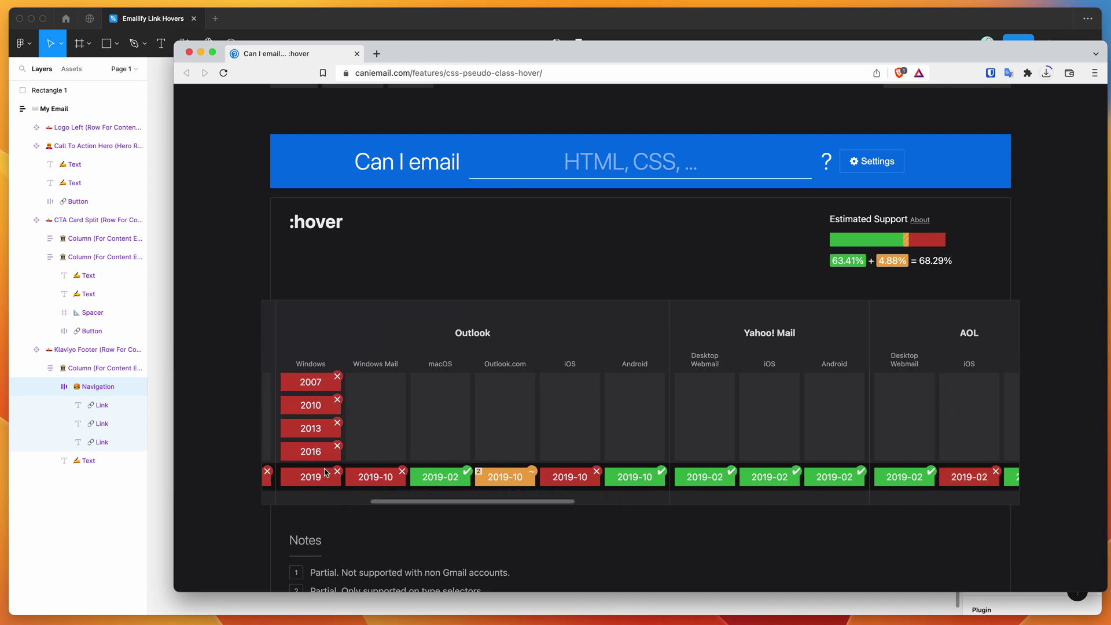
{"action": "scroll", "coordinate": [586, 439], "scroll_direction": "right", "scroll_amount": 1}
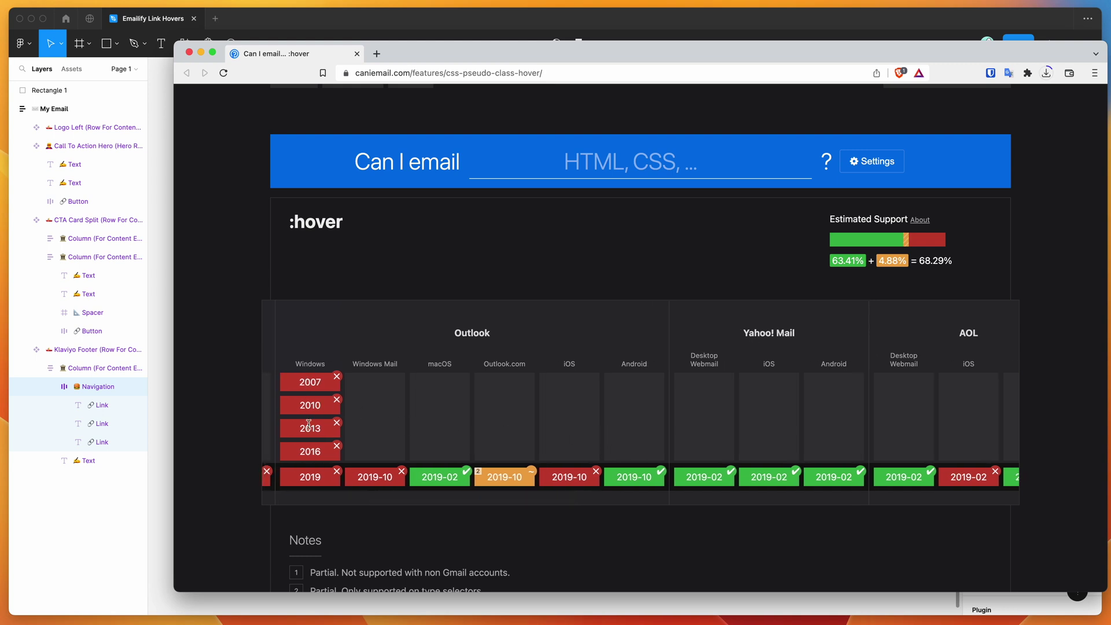
{"action": "scroll", "coordinate": [521, 451], "scroll_direction": "right", "scroll_amount": 5}
{"action": "scroll", "coordinate": [521, 451], "scroll_direction": "right", "scroll_amount": 15}
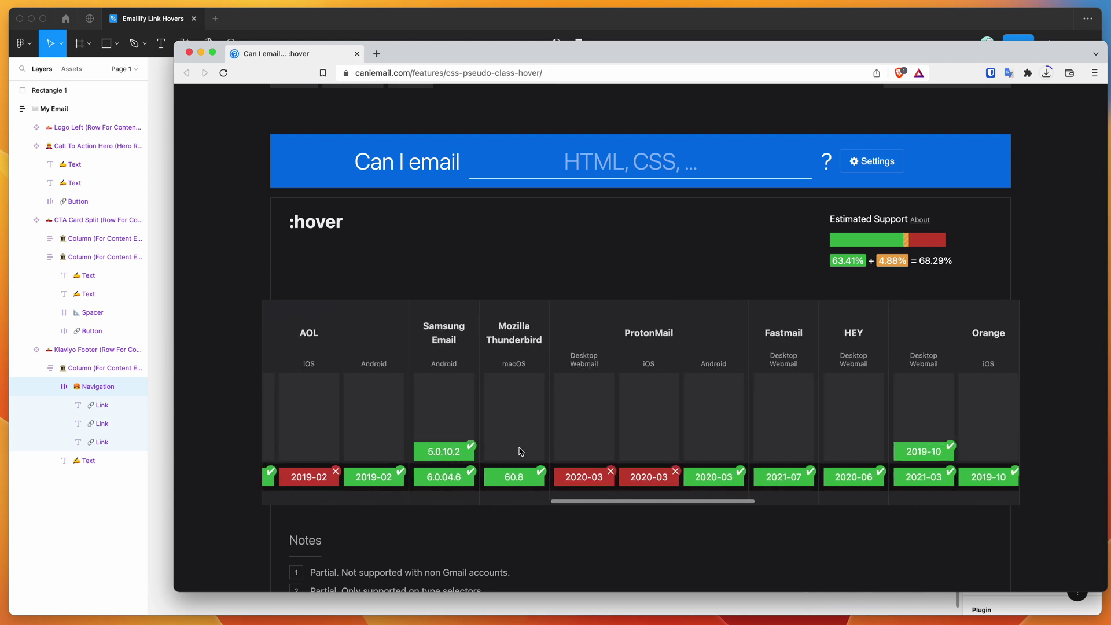
{"action": "scroll", "coordinate": [521, 451], "scroll_direction": "left", "scroll_amount": 10}
{"action": "scroll", "coordinate": [521, 451], "scroll_direction": "left", "scroll_amount": 10}
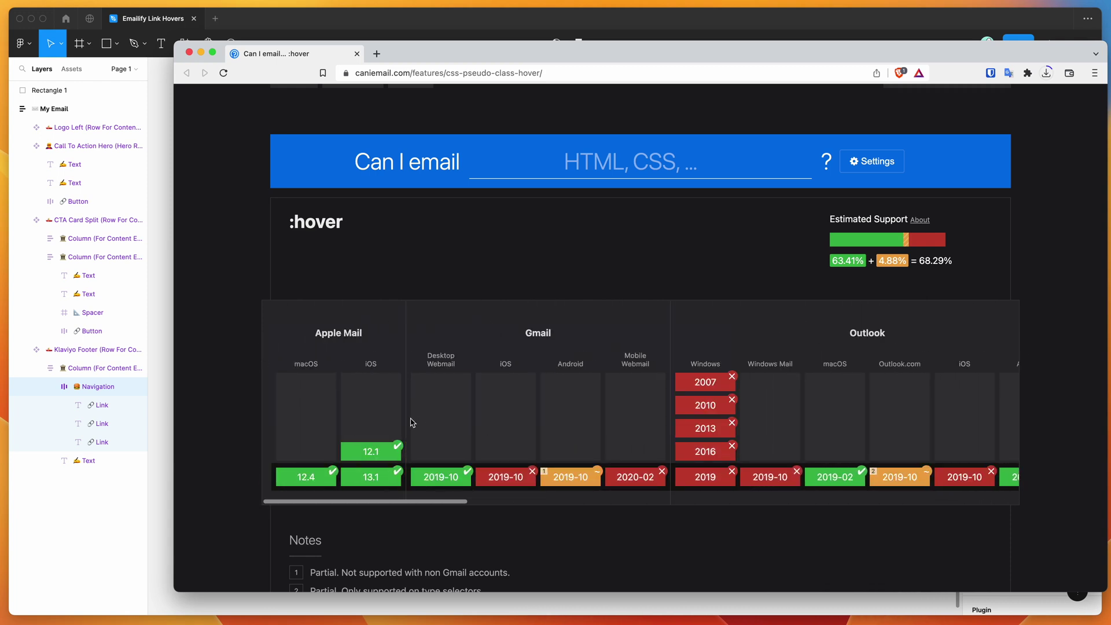
{"action": "scroll", "coordinate": [416, 406], "scroll_direction": "down", "scroll_amount": 1}
{"action": "scroll", "coordinate": [408, 392], "scroll_direction": "up", "scroll_amount": 2}
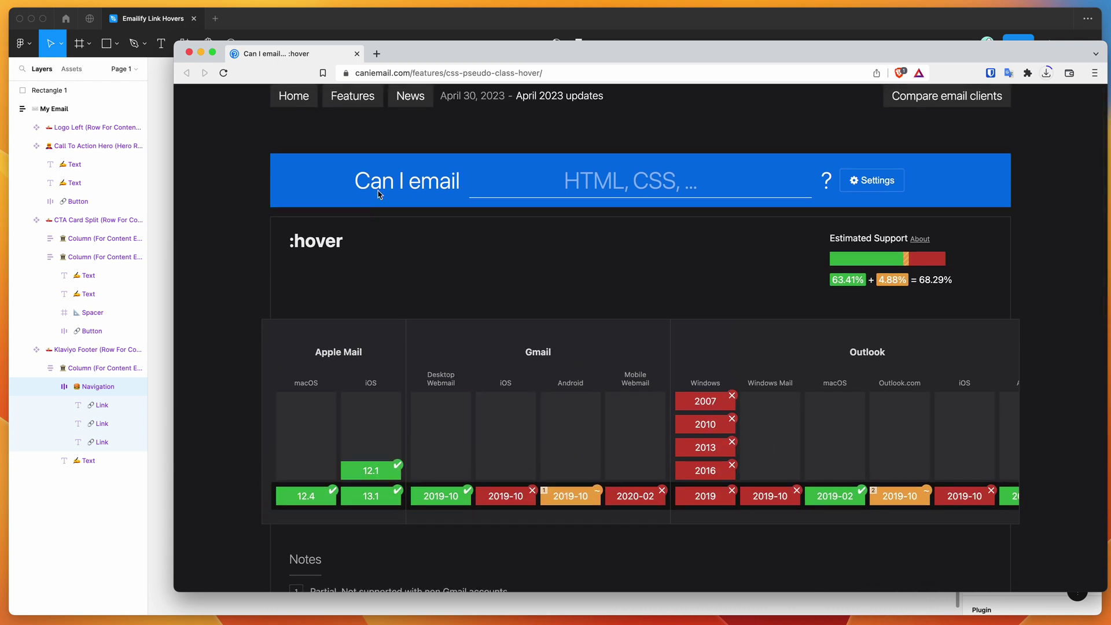
- Switch back to the Figma design and close the footer Navigation layer's settings to return to the email preview
{"action": "left_click_drag", "start_coordinate": [487, 58], "coordinate": [487, 71]}
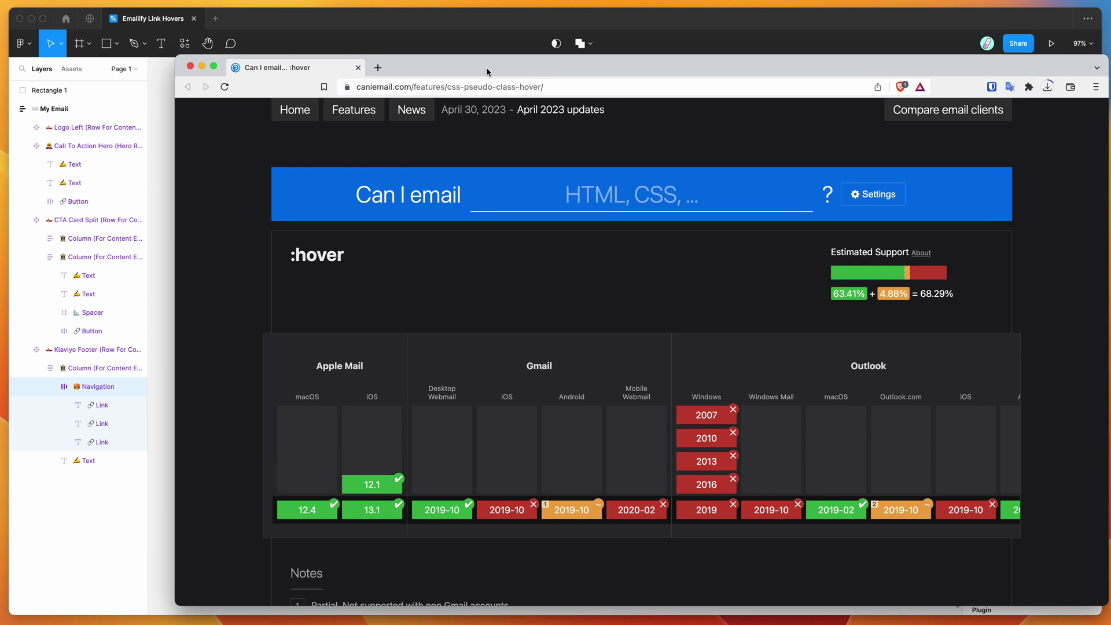
{"action": "left_click", "coordinate": [488, 20]}
{"action": "left_click", "coordinate": [721, 422]}
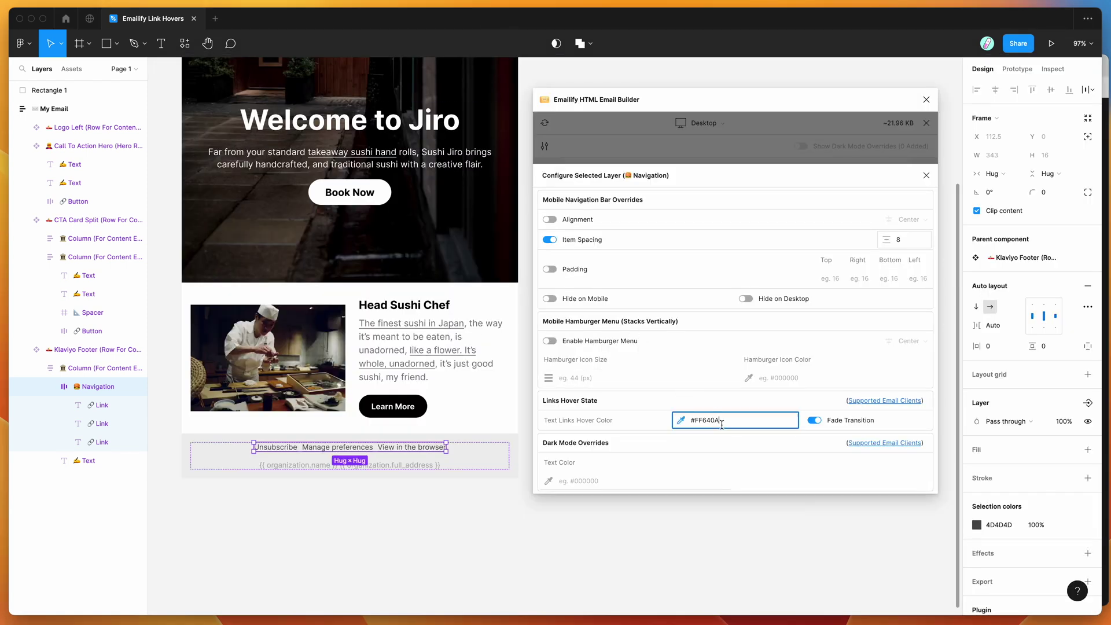
{"action": "key", "text": "super+a"}
{"action": "left_click", "coordinate": [681, 151]}
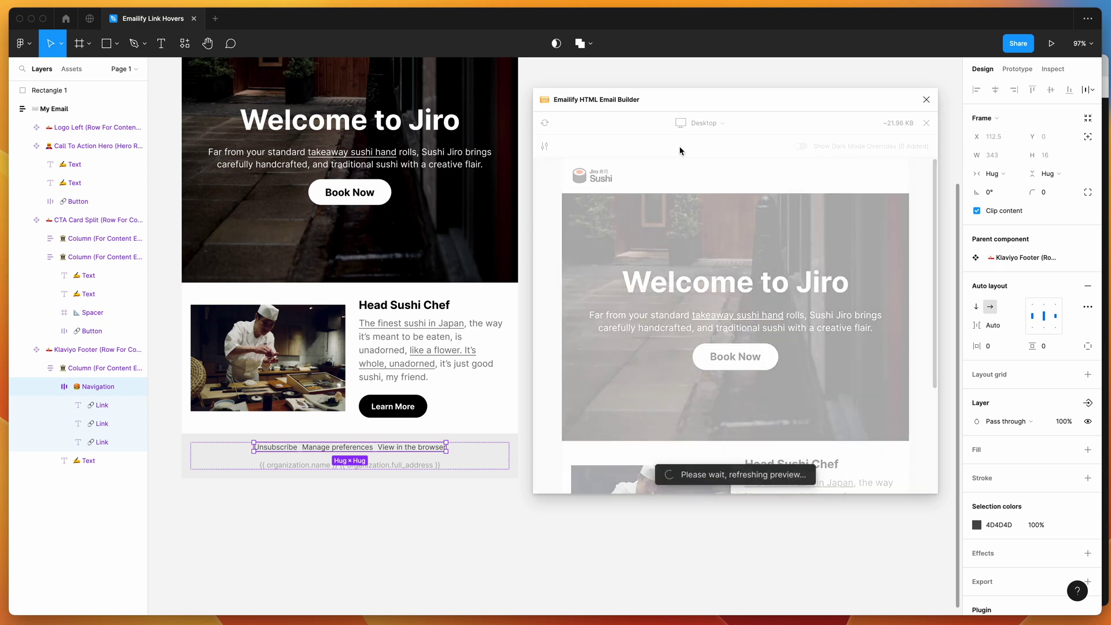
- Open the Emailify settings for the hero's Book Now button and look over its hover background and text color options
{"action": "left_click", "coordinate": [382, 195]}
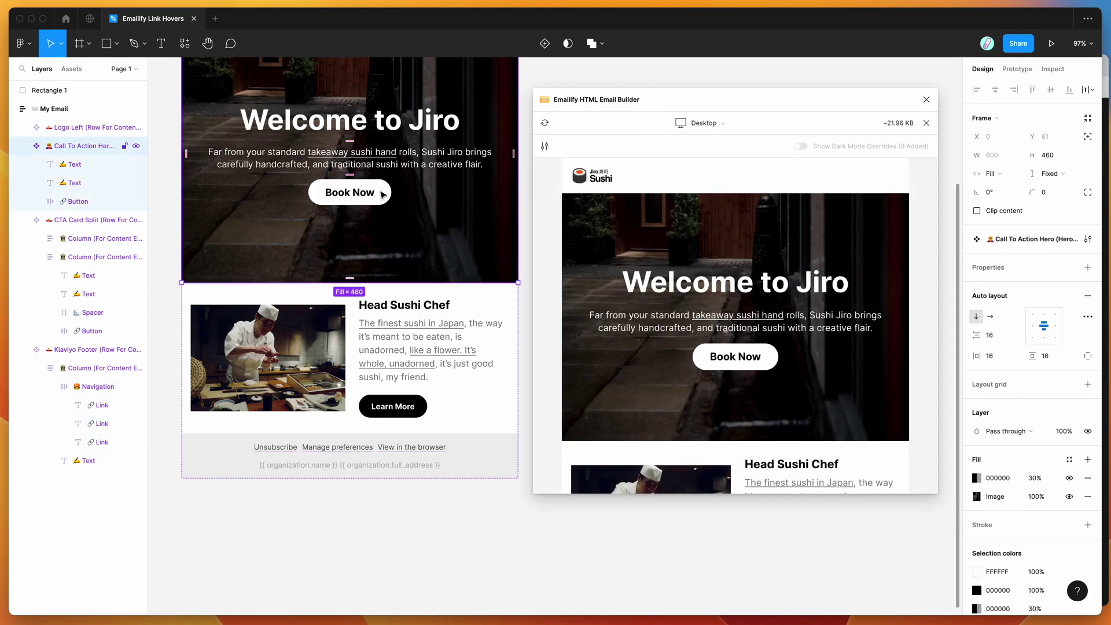
{"action": "scroll", "coordinate": [406, 197], "scroll_direction": "up", "scroll_amount": 2}
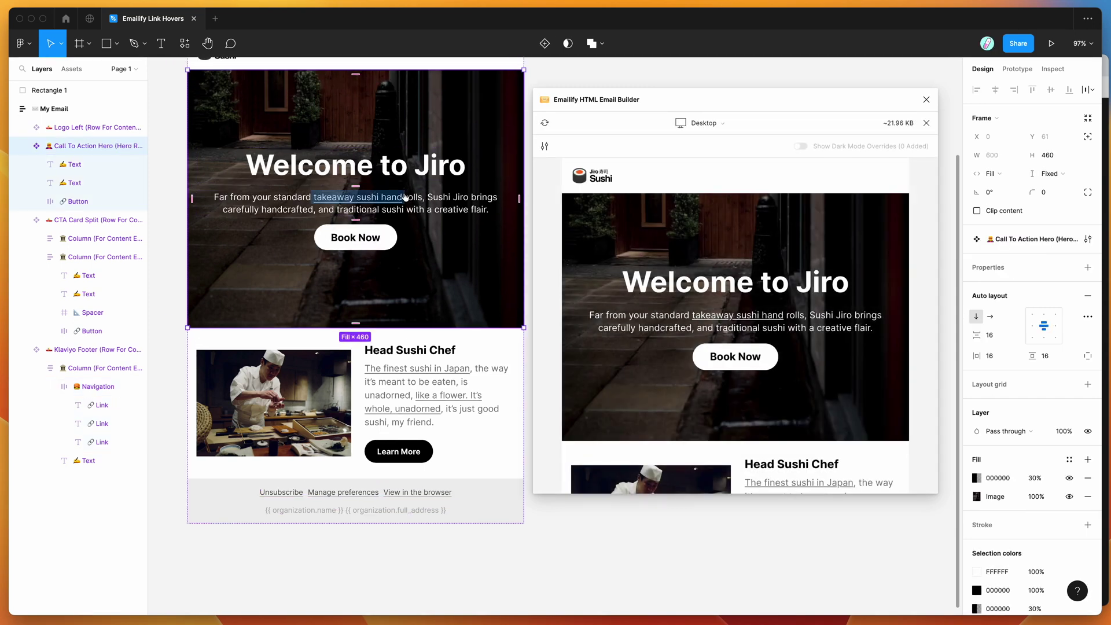
{"action": "left_click", "coordinate": [386, 242]}
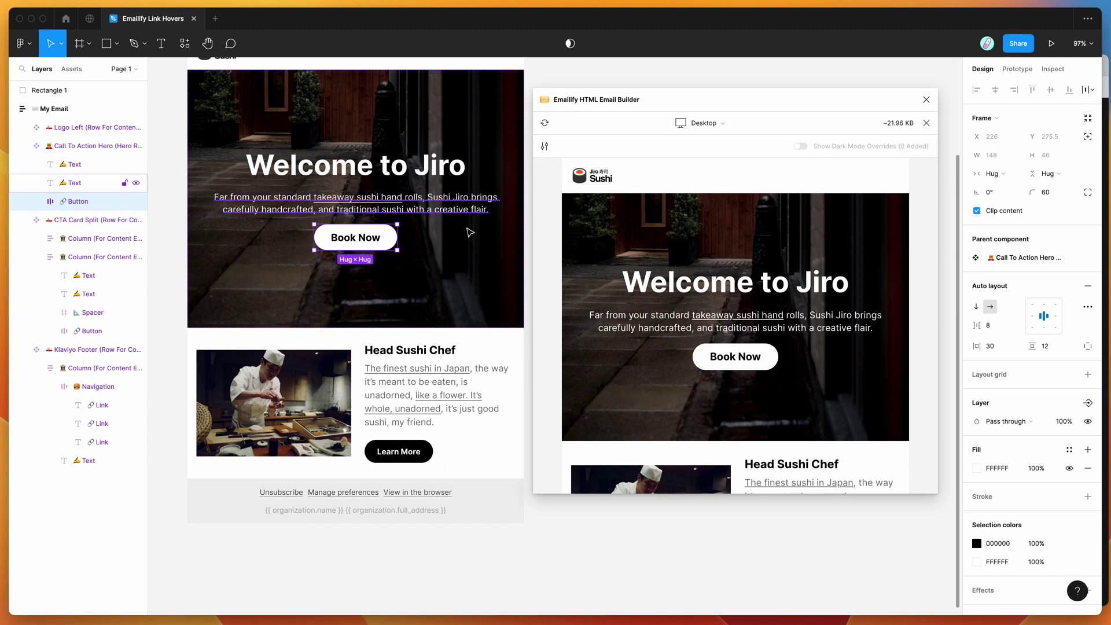
{"action": "left_click", "coordinate": [542, 146]}
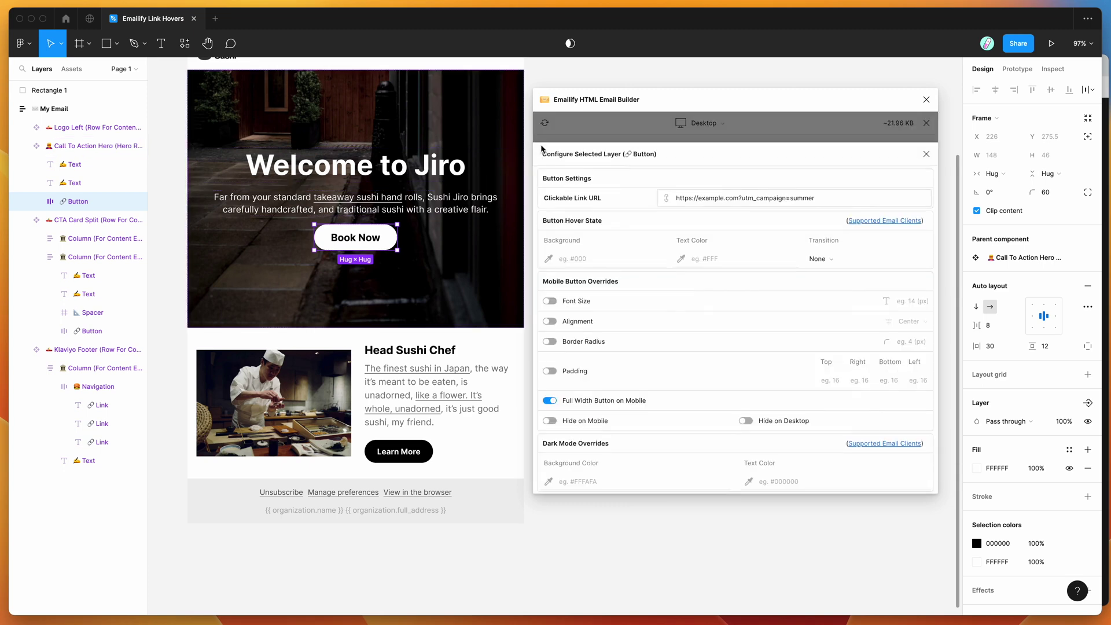
{"action": "left_click", "coordinate": [630, 256]}
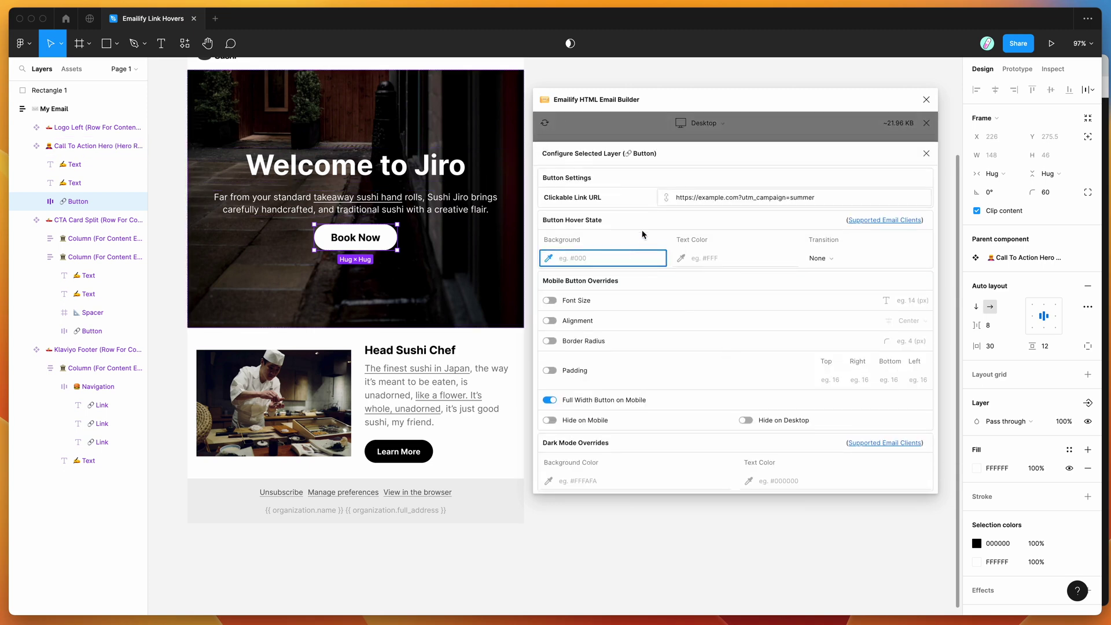
{"action": "left_click_drag", "start_coordinate": [605, 242], "coordinate": [551, 245]}
{"action": "left_click", "coordinate": [560, 245]}
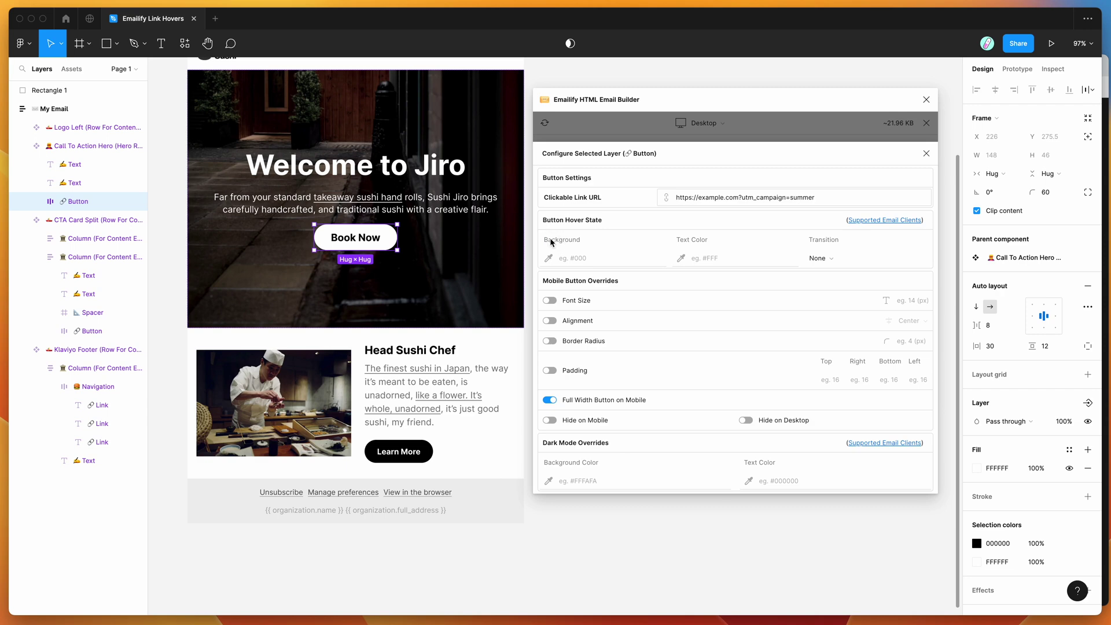
{"action": "left_click", "coordinate": [611, 261]}
{"action": "left_click", "coordinate": [747, 258]}
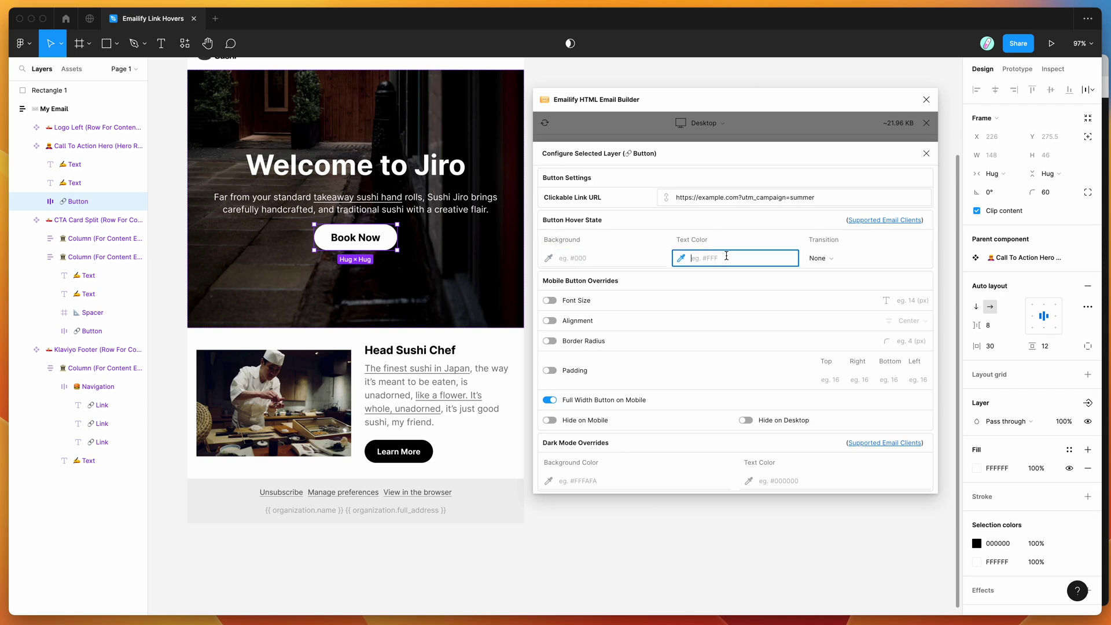
- Choose a hover transition for the Book Now button and return to the refreshed email preview
{"action": "left_click", "coordinate": [826, 261]}
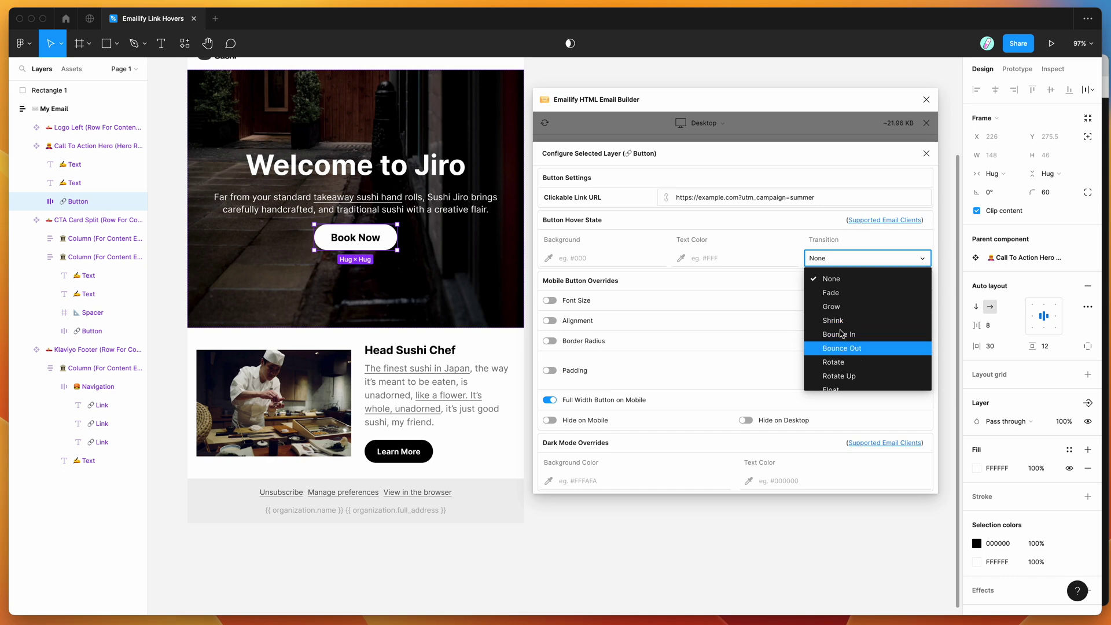
{"action": "left_click", "coordinate": [836, 312]}
{"action": "left_click", "coordinate": [828, 264]}
{"action": "left_click", "coordinate": [828, 320]}
{"action": "left_click", "coordinate": [786, 124]}
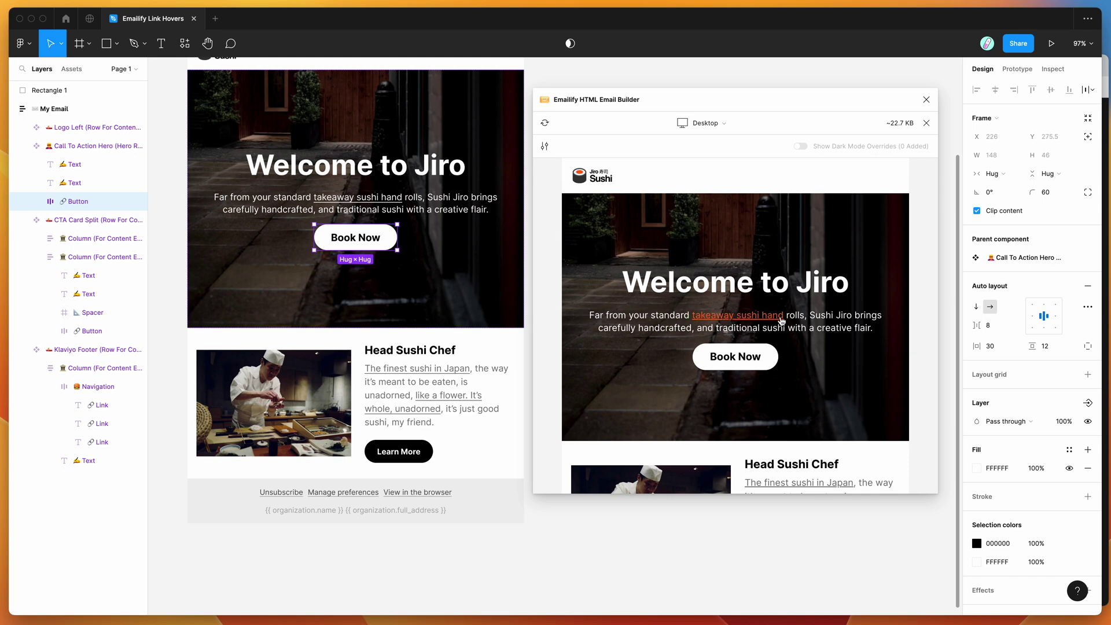
- Check the hover effects of the text links, Book Now button and footer navigation links in the email preview
{"action": "scroll", "coordinate": [731, 324], "scroll_direction": "down", "scroll_amount": 3}
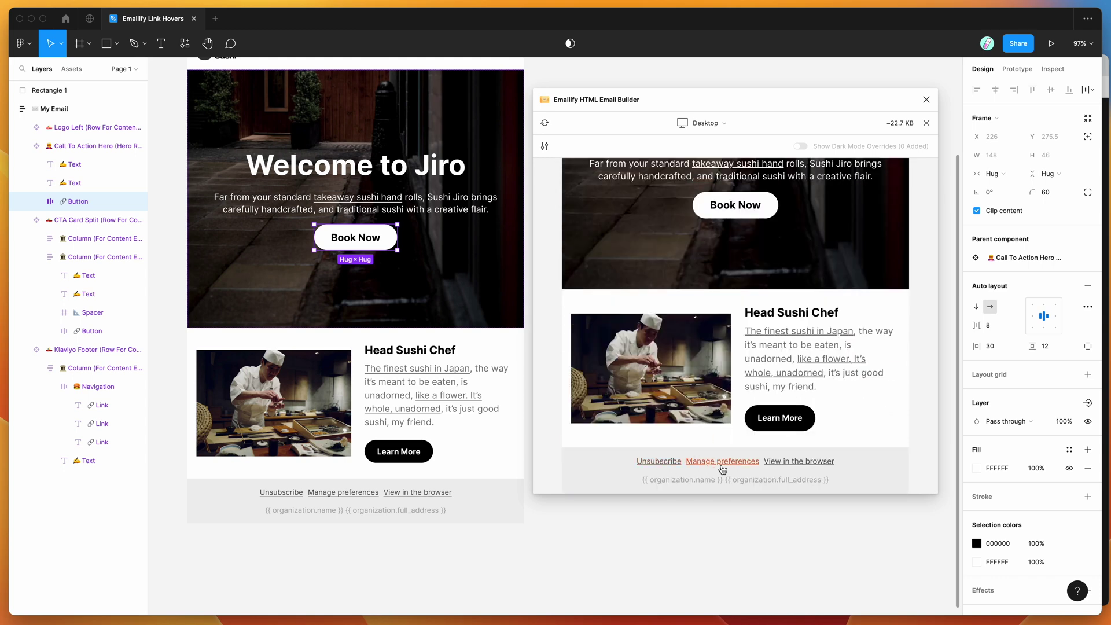
{"action": "scroll", "coordinate": [798, 467], "scroll_direction": "up", "scroll_amount": 2}
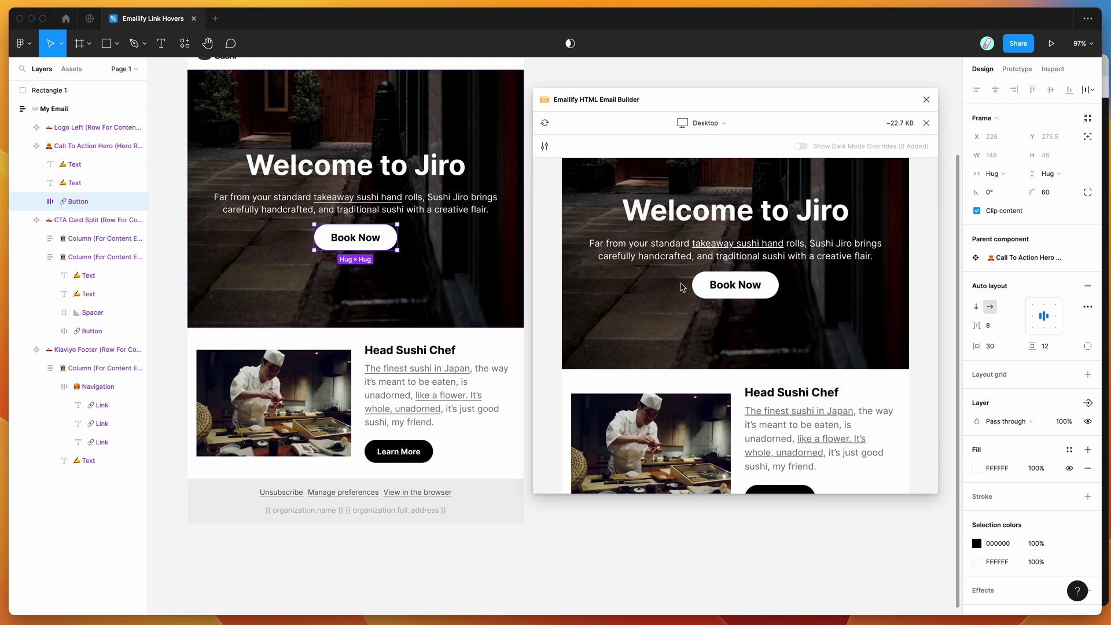
{"action": "scroll", "coordinate": [682, 286], "scroll_direction": "down", "scroll_amount": 2}
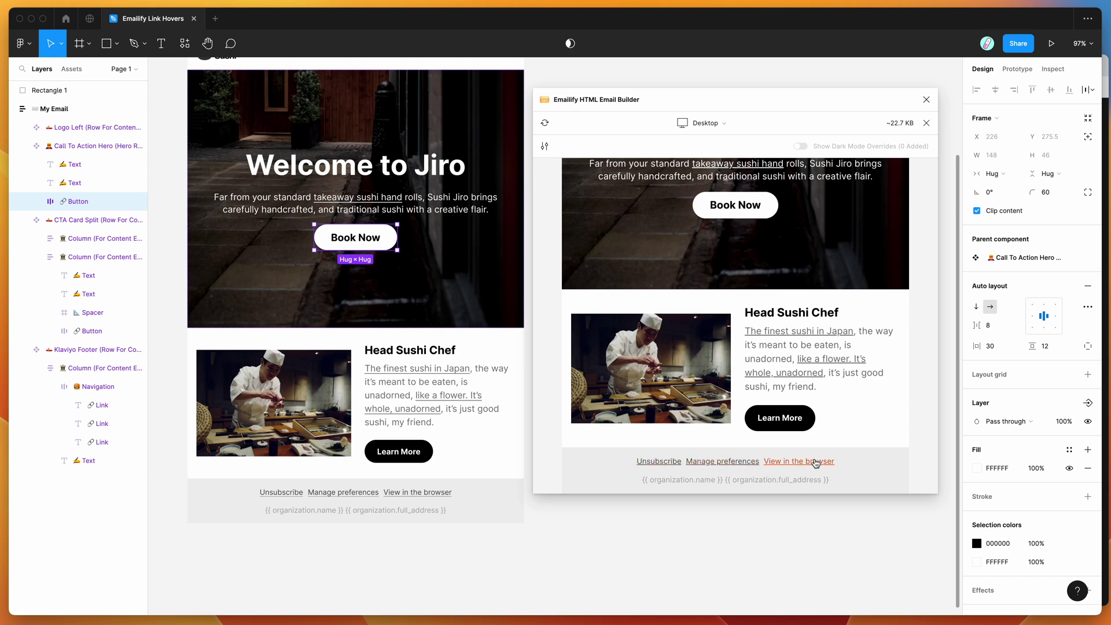
{"action": "scroll", "coordinate": [666, 460], "scroll_direction": "up", "scroll_amount": 3}
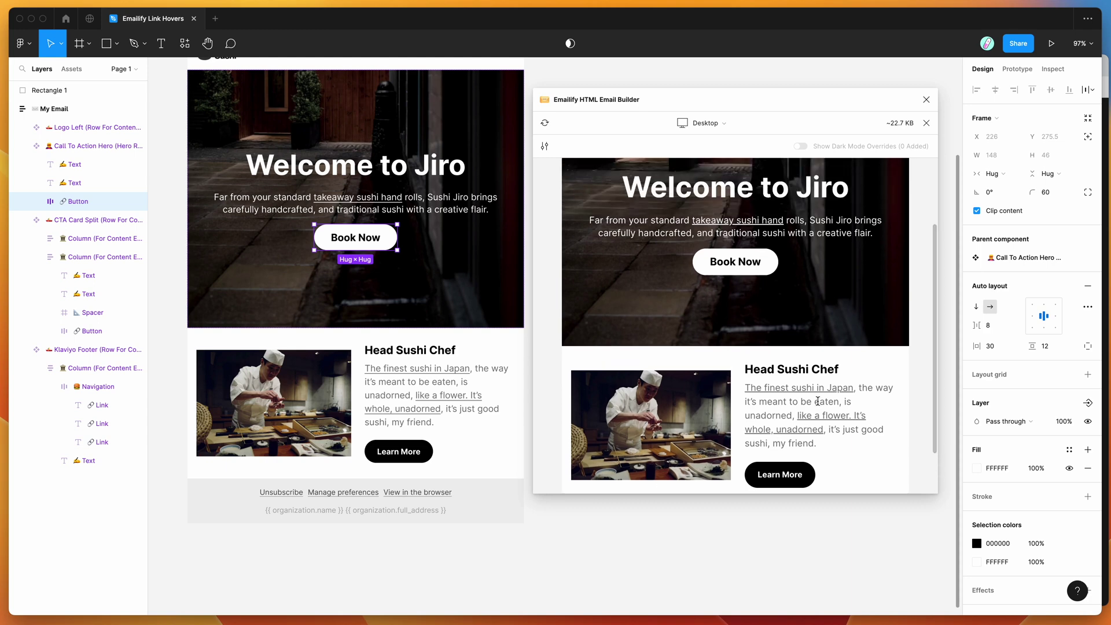
{"action": "scroll", "coordinate": [740, 267], "scroll_direction": "up", "scroll_amount": 1}
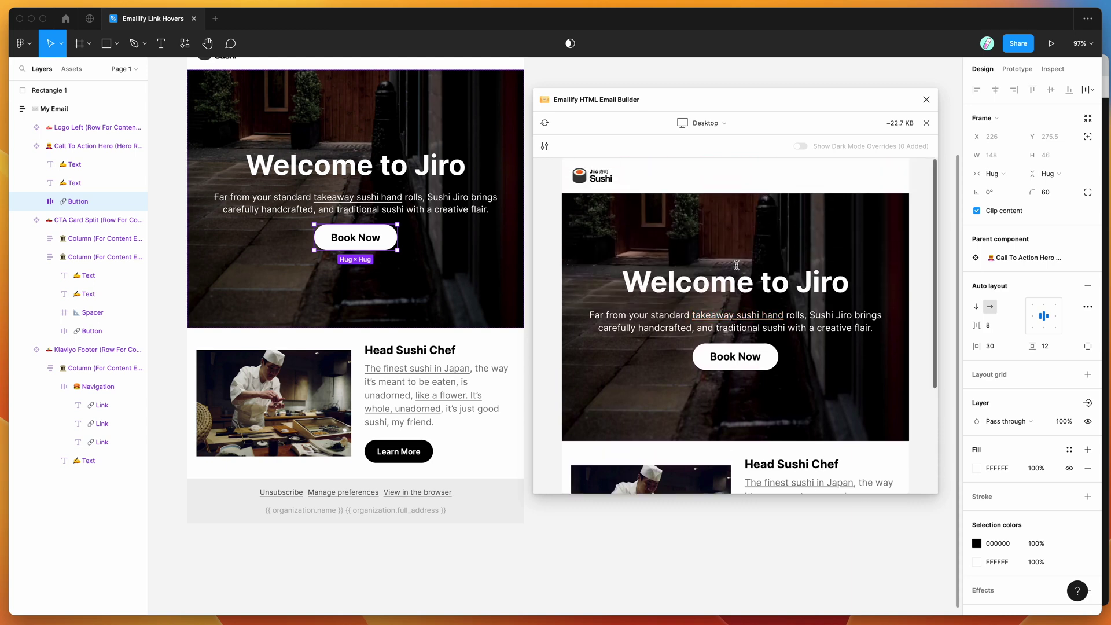
- Close the email preview, move the plugin window away from the design, and open the HTML export options for My Email
{"action": "left_click", "coordinate": [926, 125]}
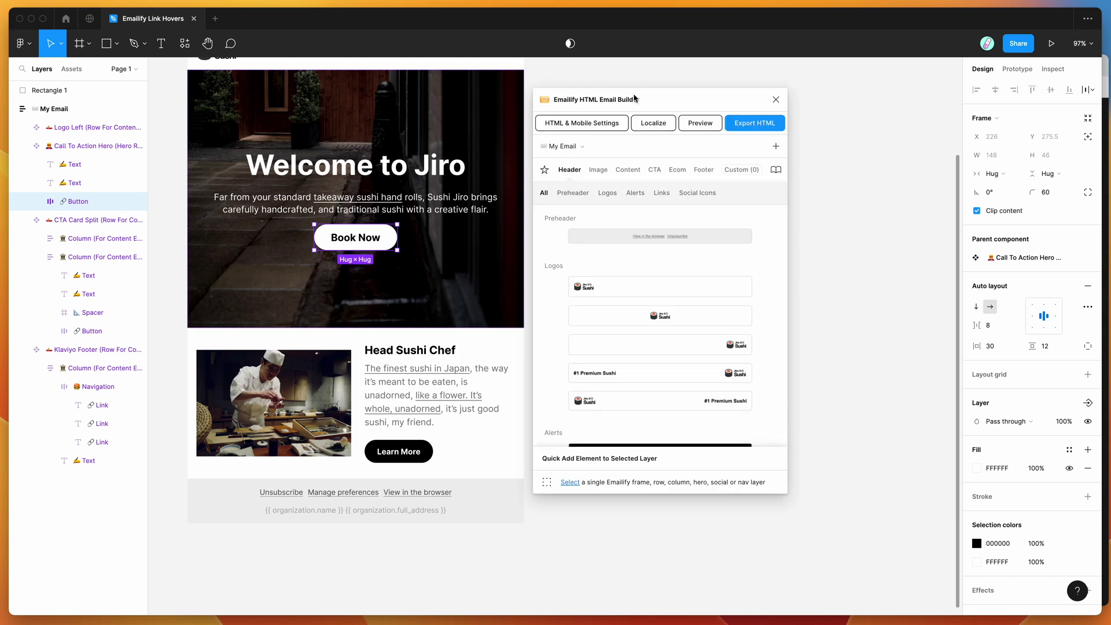
{"action": "left_click_drag", "start_coordinate": [635, 99], "coordinate": [679, 99]}
{"action": "scroll", "coordinate": [473, 169], "scroll_direction": "up", "scroll_amount": 2}
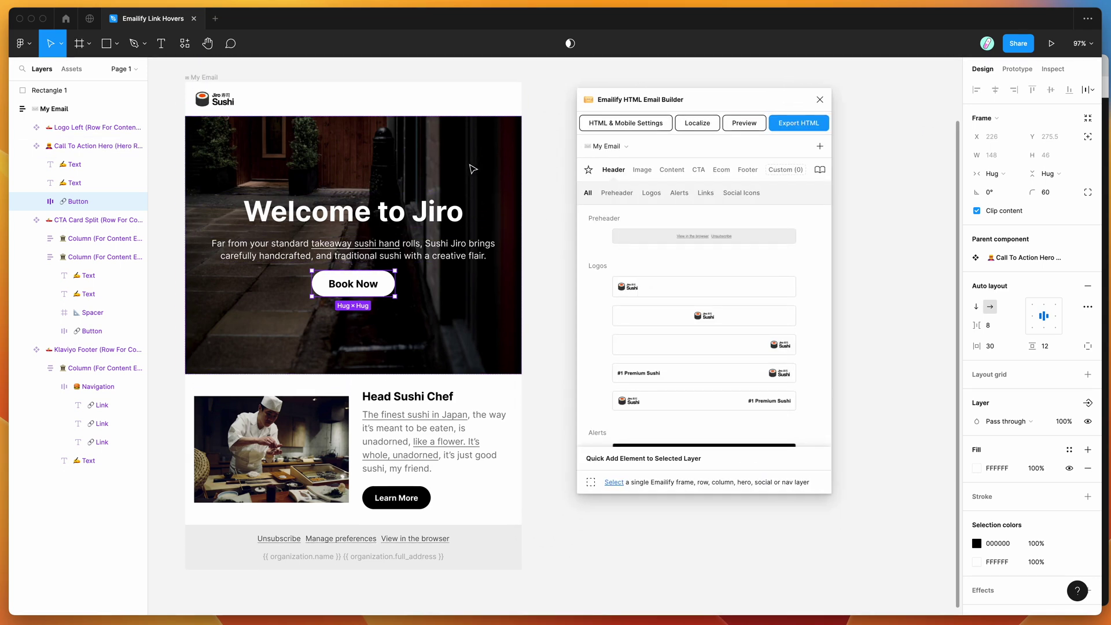
{"action": "scroll", "coordinate": [473, 169], "scroll_direction": "up", "scroll_amount": 1}
{"action": "scroll", "coordinate": [473, 169], "scroll_direction": "right", "scroll_amount": 1}
{"action": "left_click", "coordinate": [802, 121]}
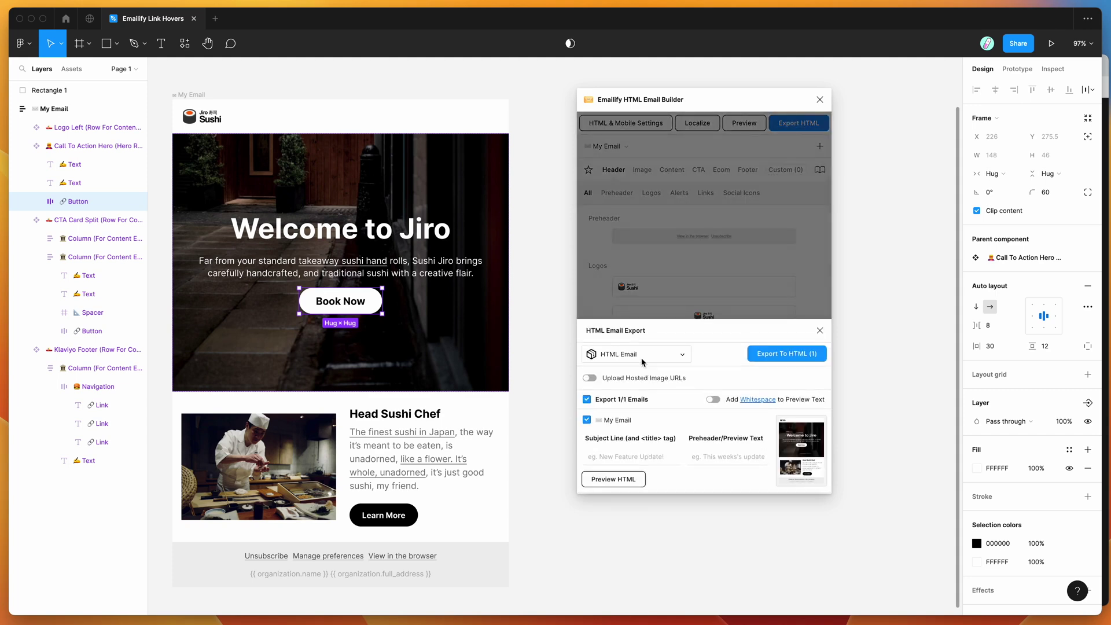
- Try MailChimp as the export platform and set the export format back to HTML Email
{"action": "left_click", "coordinate": [640, 363]}
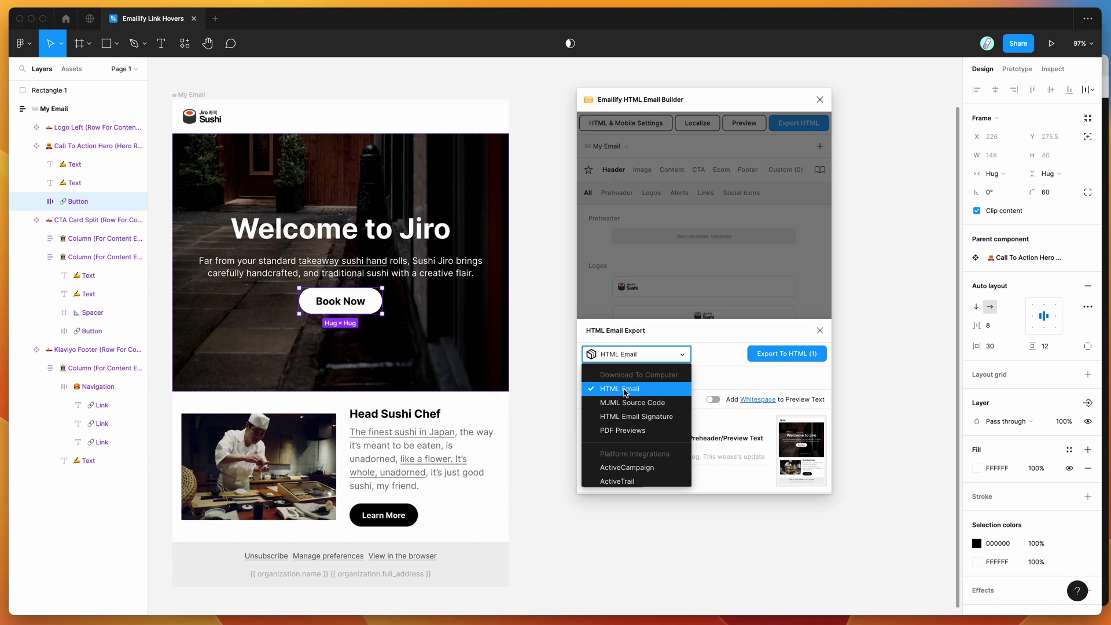
{"action": "scroll", "coordinate": [637, 417], "scroll_direction": "down", "scroll_amount": 5}
{"action": "scroll", "coordinate": [628, 454], "scroll_direction": "down", "scroll_amount": 3}
{"action": "left_click", "coordinate": [627, 454]}
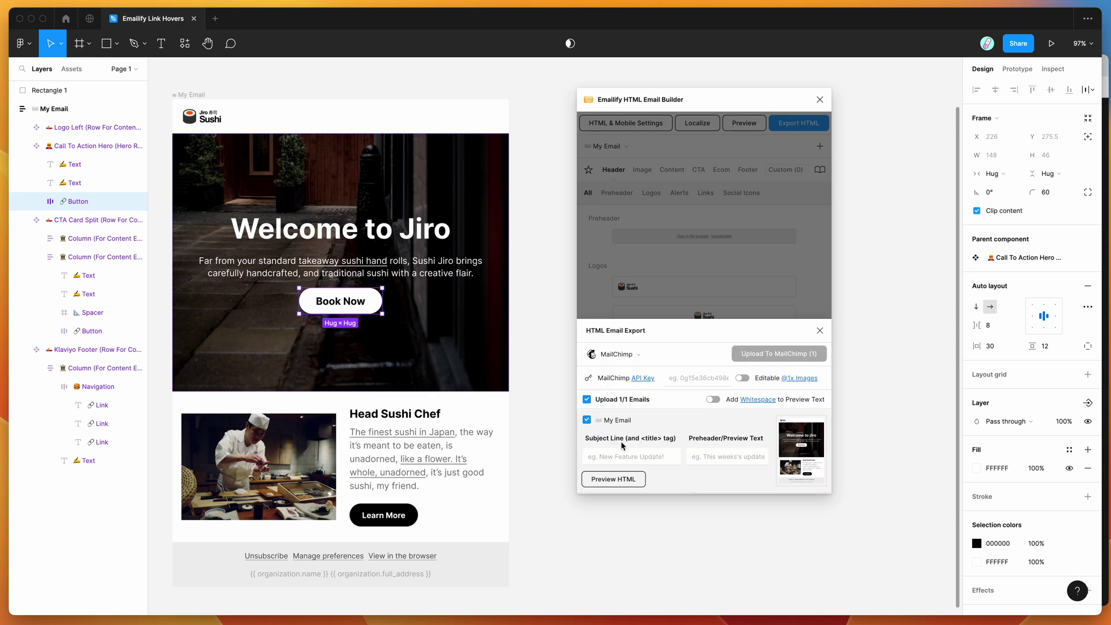
{"action": "left_click", "coordinate": [634, 358]}
{"action": "scroll", "coordinate": [634, 405], "scroll_direction": "up", "scroll_amount": 5}
{"action": "left_click", "coordinate": [630, 396]}
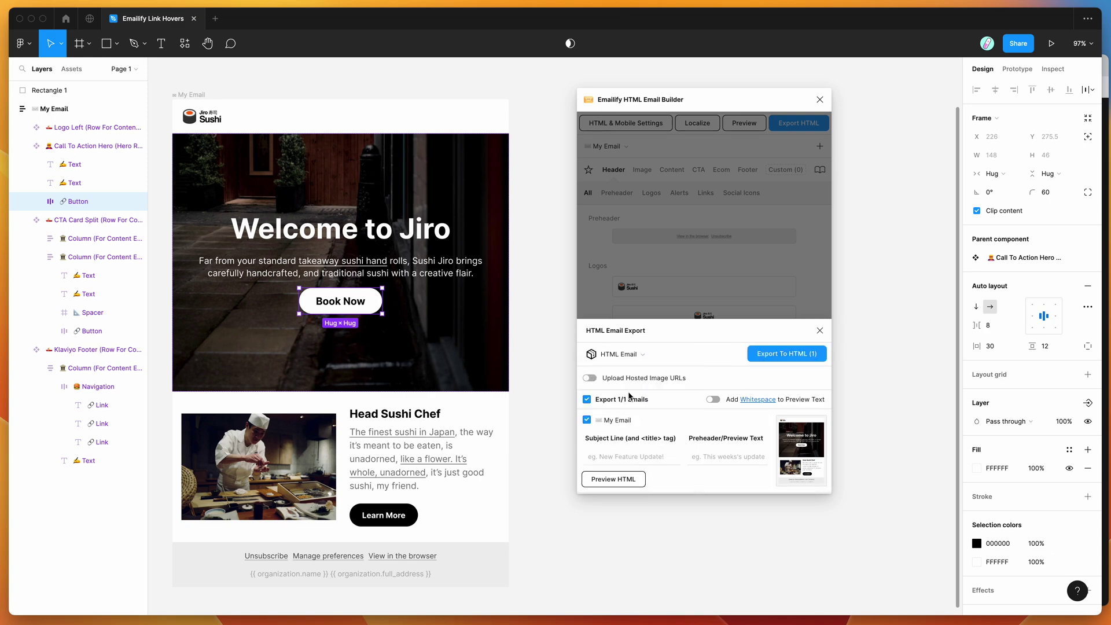
- Export My Email to HTML and save the downloaded .zip file to the Desktop
{"action": "left_click", "coordinate": [783, 355]}
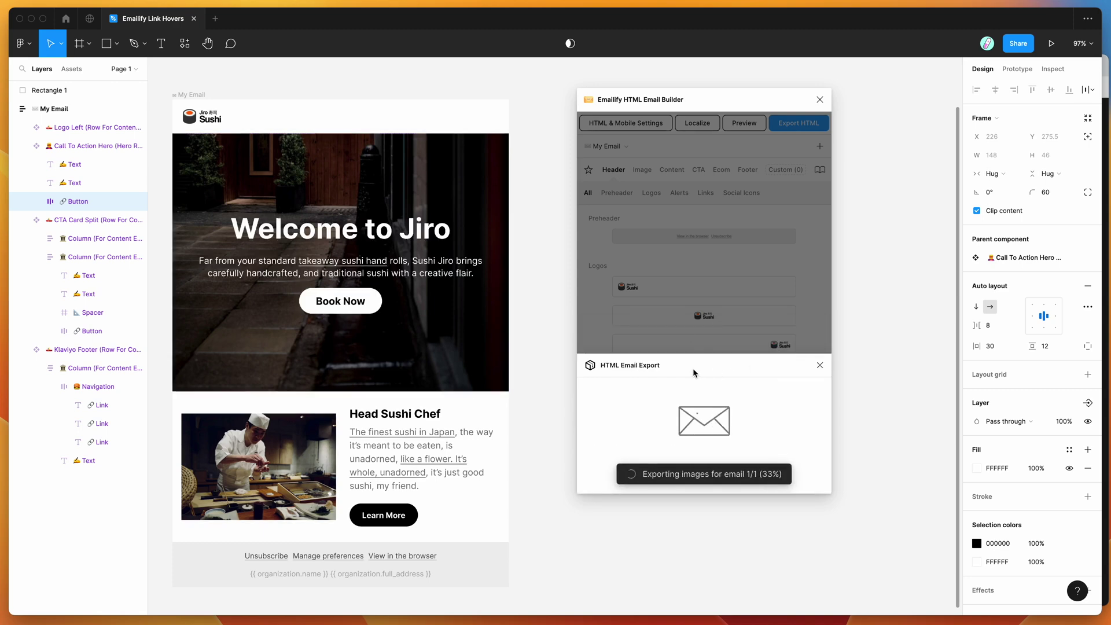
{"action": "left_click", "coordinate": [662, 476]}
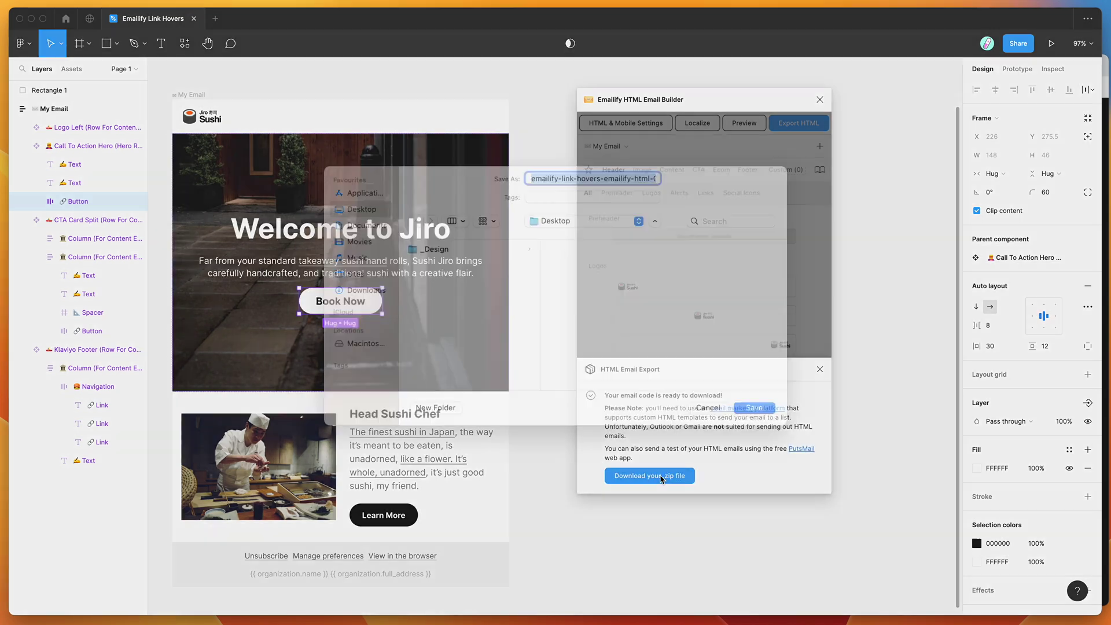
{"action": "left_click", "coordinate": [754, 423]}
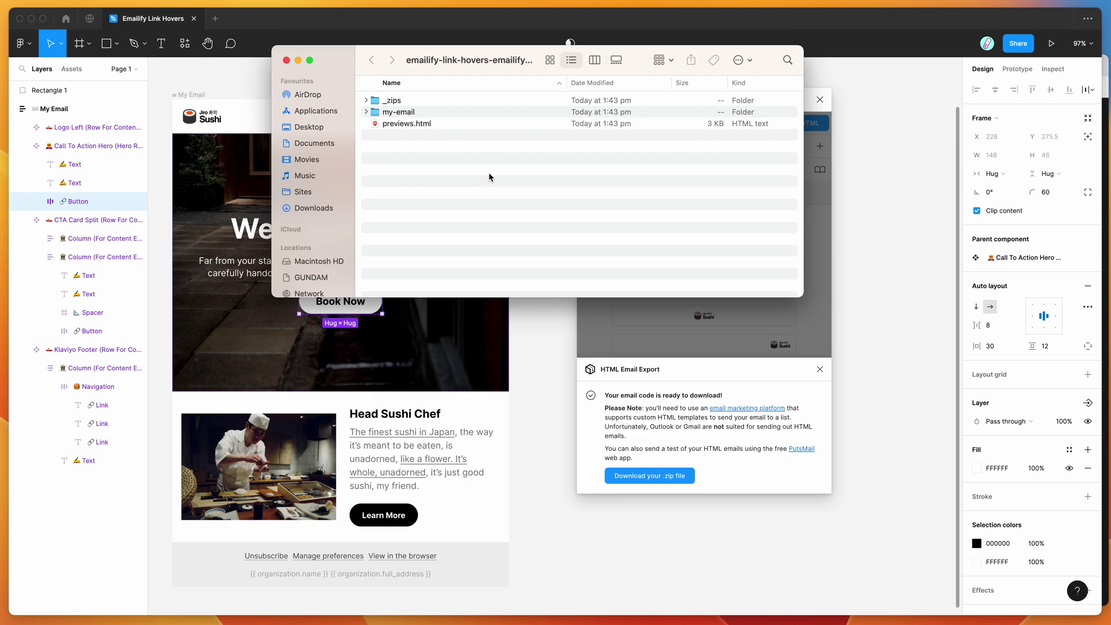
- Open previews.html from the exported email folder in the browser
{"action": "left_click", "coordinate": [393, 114]}
{"action": "left_click", "coordinate": [403, 124]}
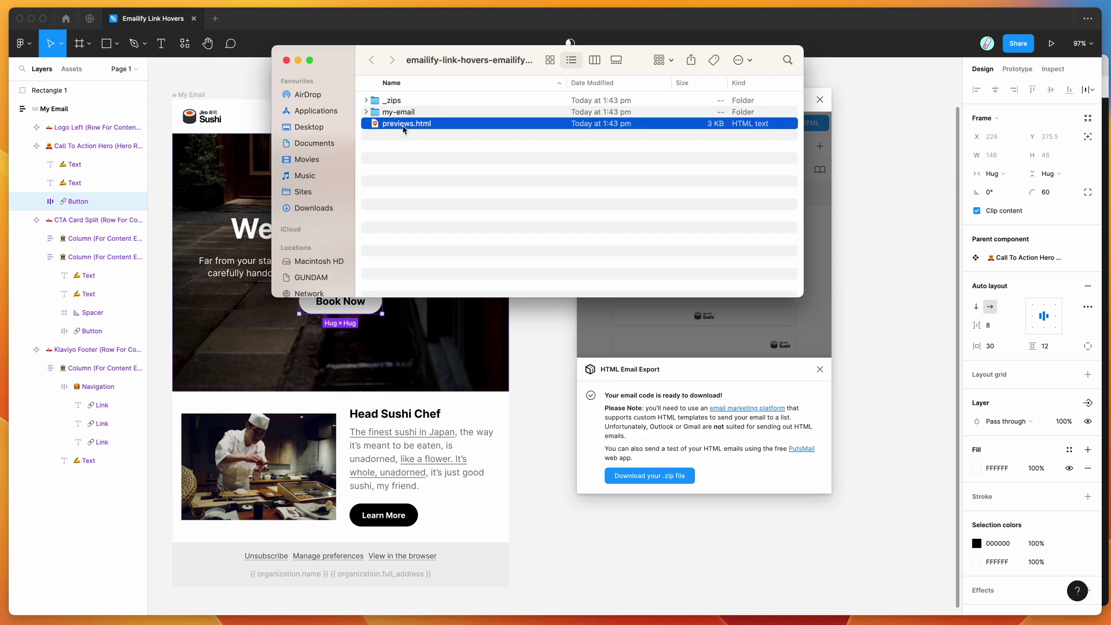
{"action": "key", "text": "cmd+Tab"}
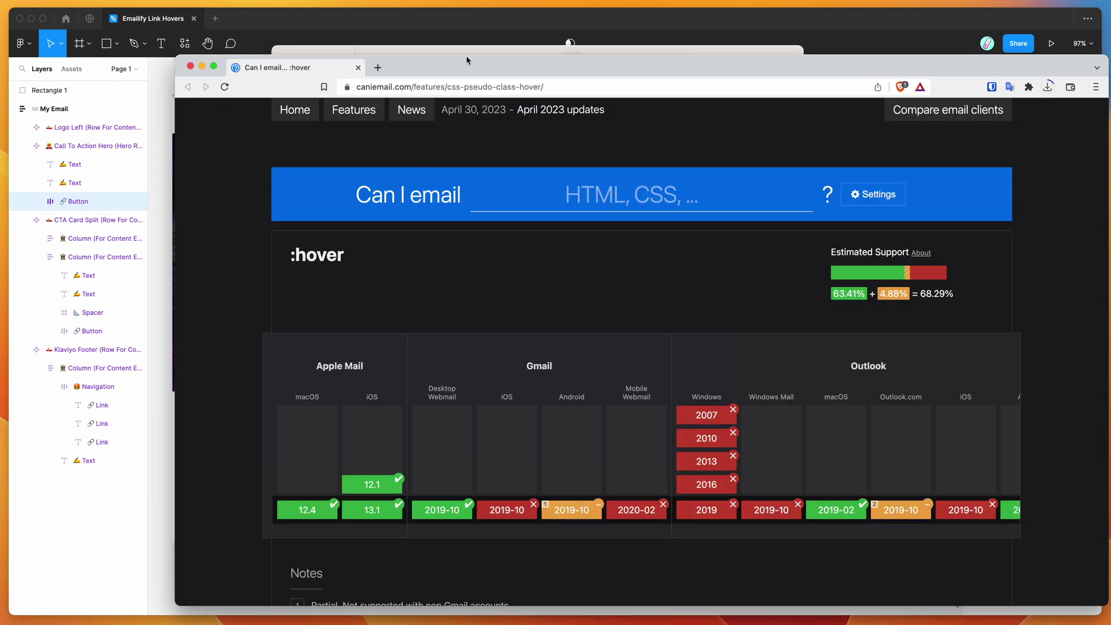
{"action": "key", "text": "cmd+Tab"}
{"action": "left_click_drag", "start_coordinate": [407, 123], "coordinate": [217, 207]}
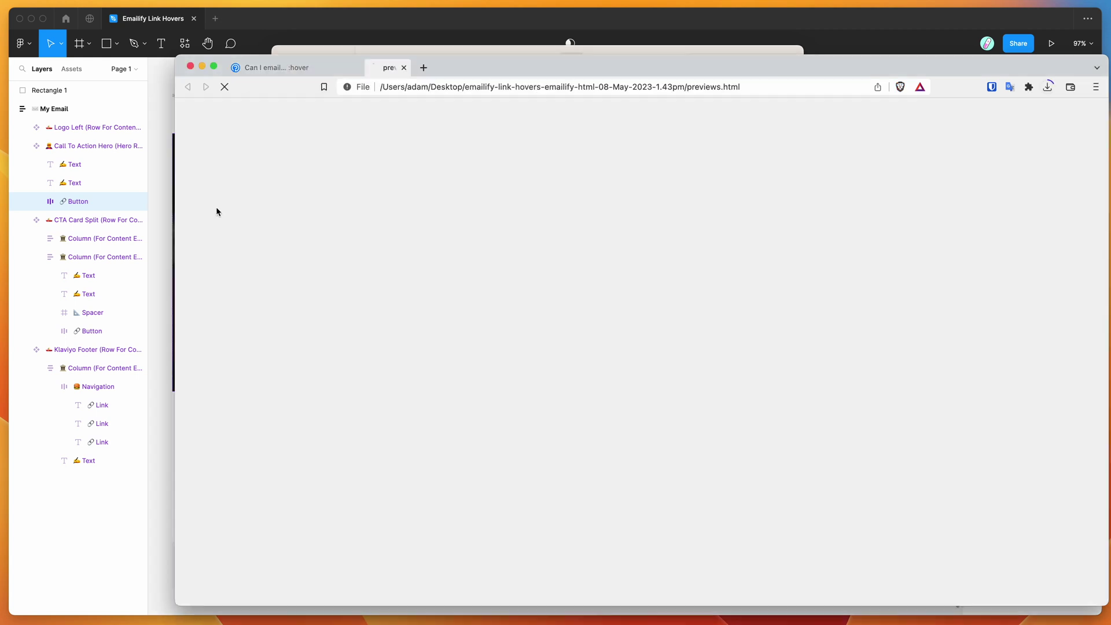
- Check the Book Now button and footer links in the exported large and small email previews
{"action": "scroll", "coordinate": [325, 256], "scroll_direction": "down", "scroll_amount": 3}
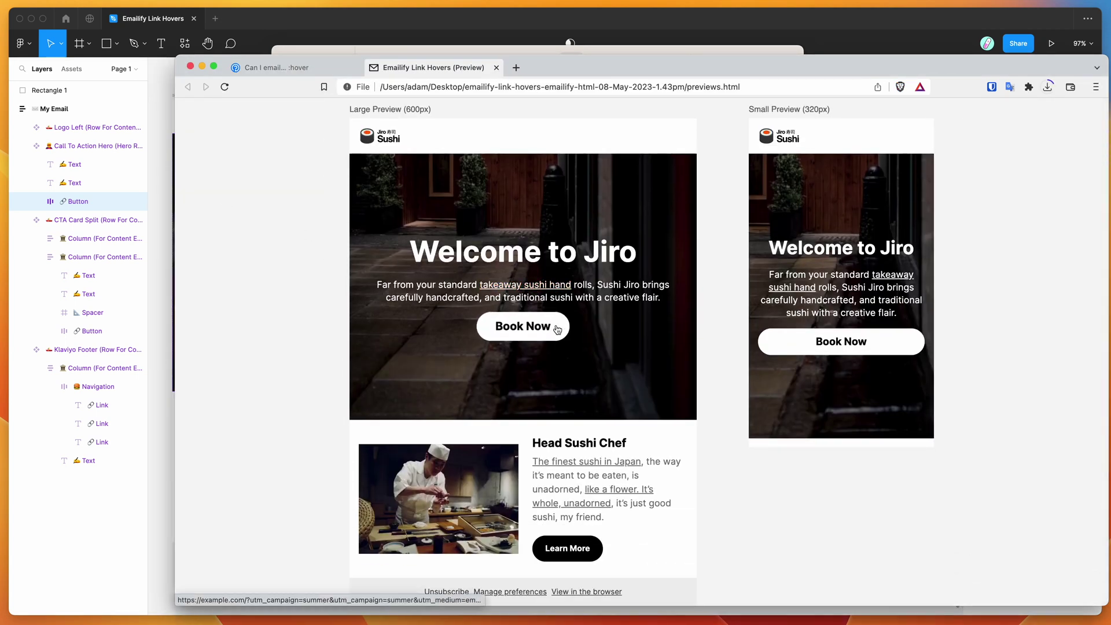
{"action": "scroll", "coordinate": [544, 336], "scroll_direction": "down", "scroll_amount": 1}
{"action": "scroll", "coordinate": [576, 523], "scroll_direction": "down", "scroll_amount": 5}
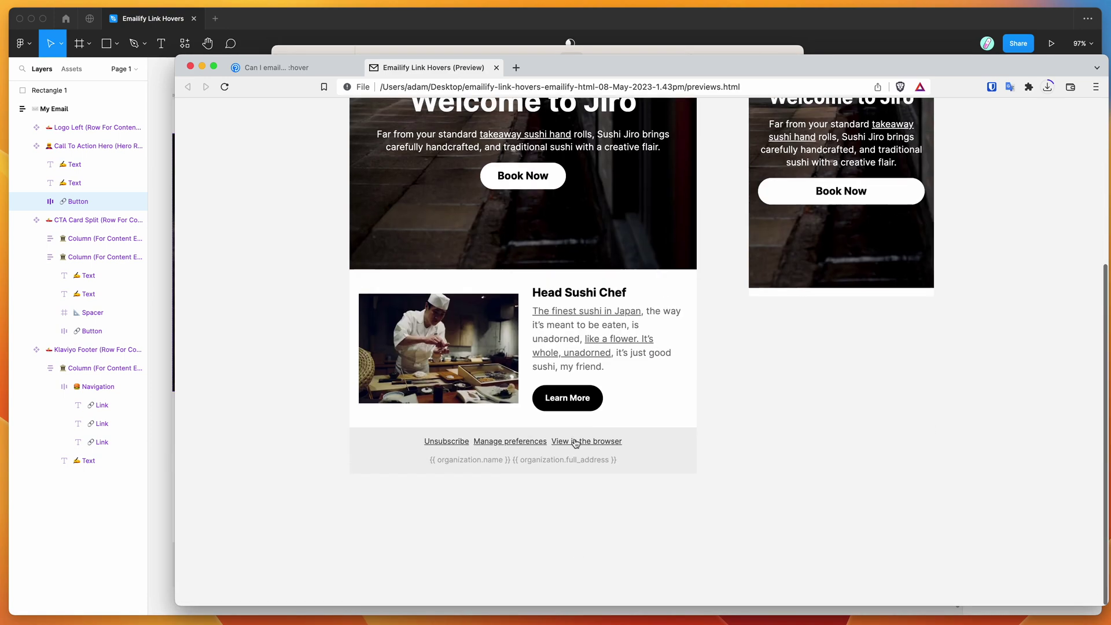
{"action": "scroll", "coordinate": [602, 405], "scroll_direction": "up", "scroll_amount": 8}
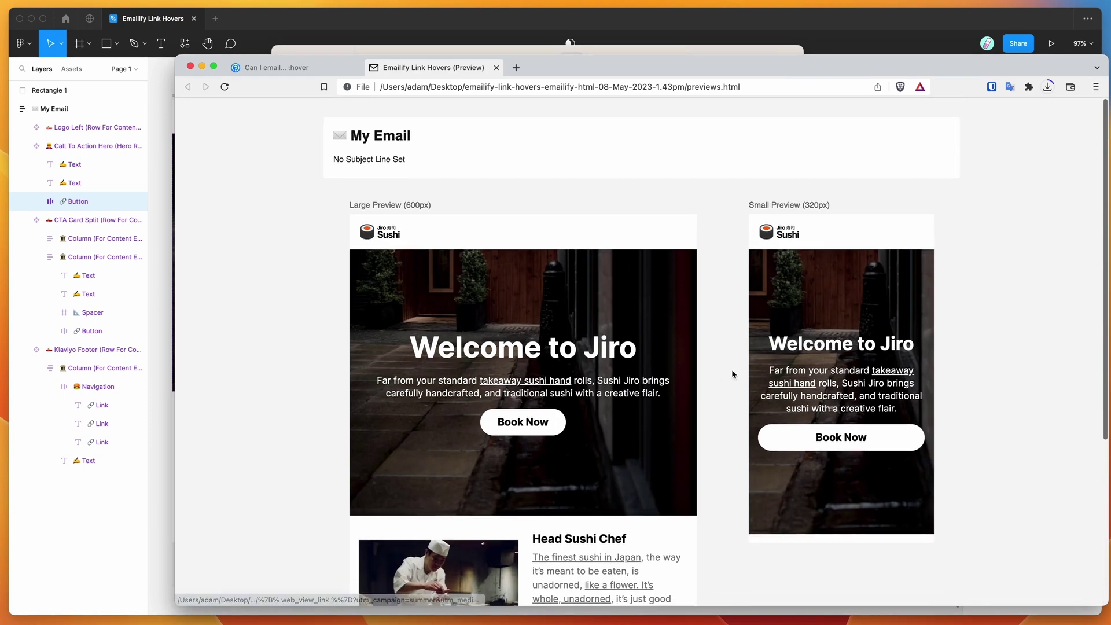
- Return to the exported folder, expand my-email, and open its index.html in the browser
{"action": "left_click", "coordinate": [571, 51]}
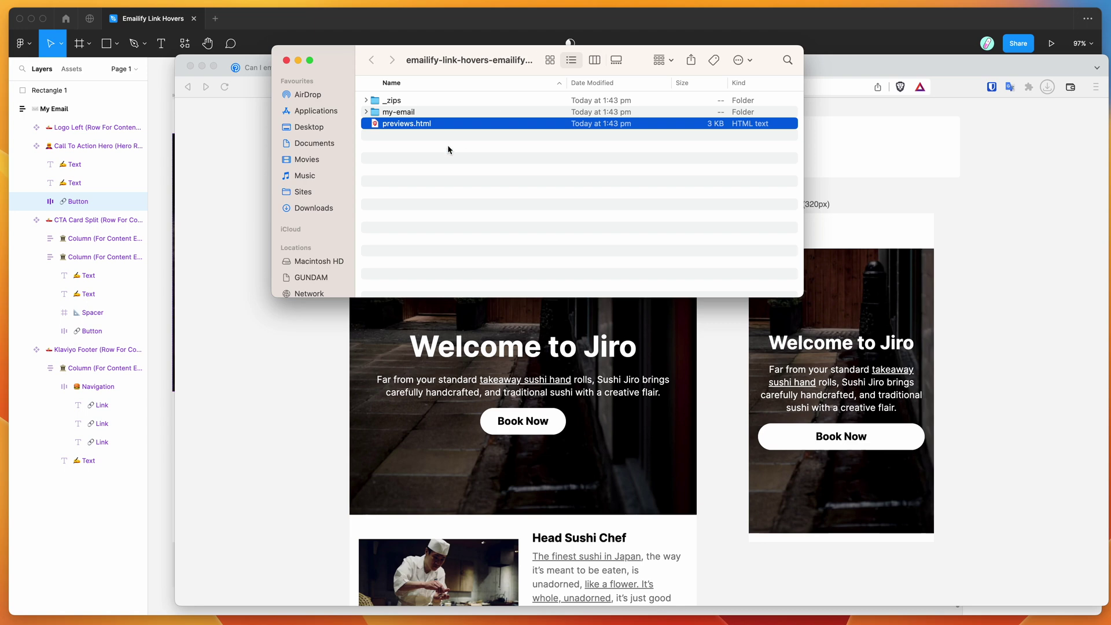
{"action": "left_click", "coordinate": [397, 114]}
{"action": "left_click", "coordinate": [366, 112]}
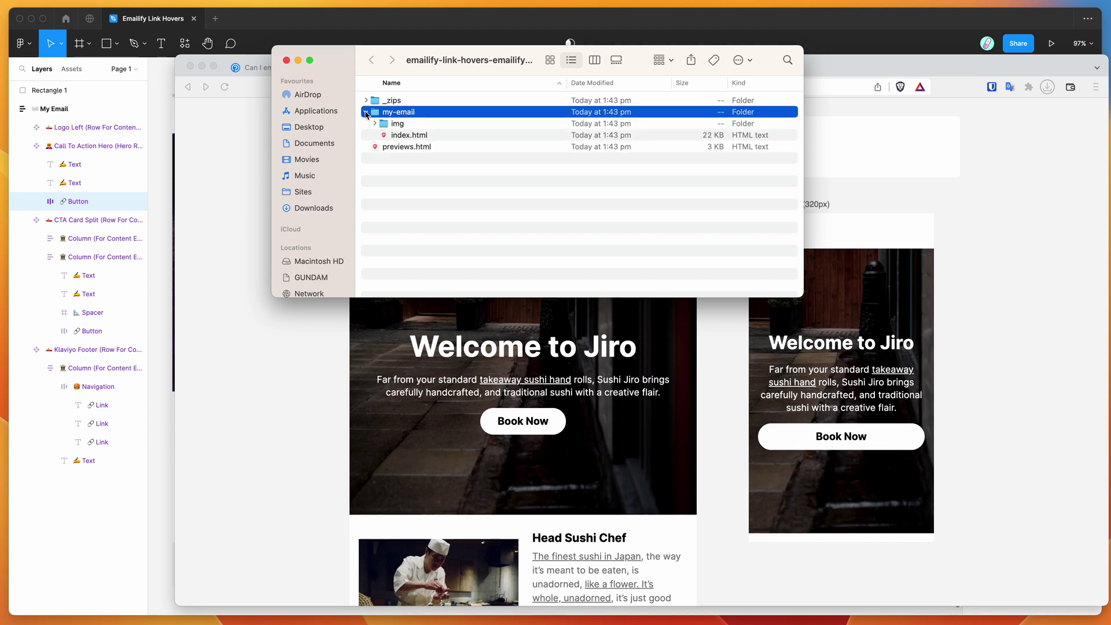
{"action": "left_click", "coordinate": [397, 116]}
{"action": "left_click", "coordinate": [399, 137]}
{"action": "left_click", "coordinate": [421, 148]}
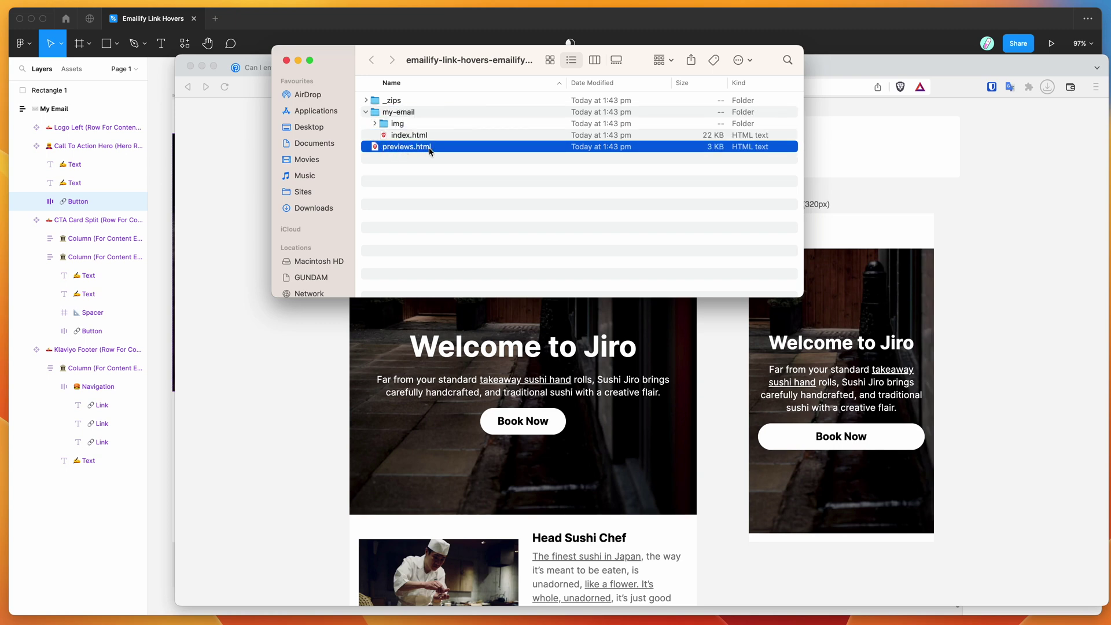
{"action": "left_click", "coordinate": [408, 136]}
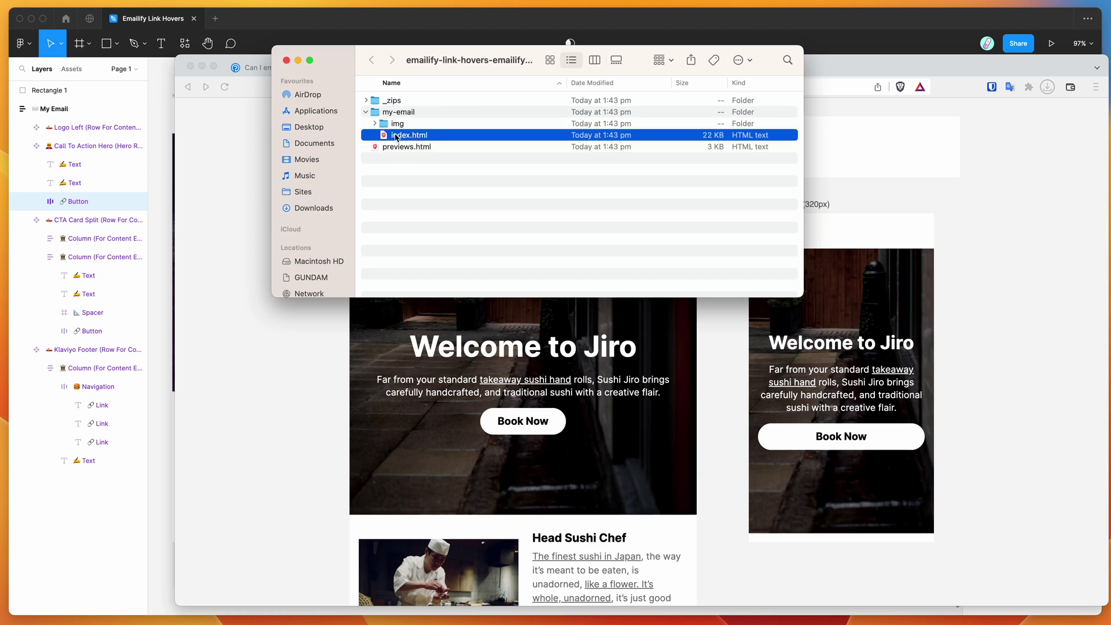
{"action": "double_click", "coordinate": [406, 138]}
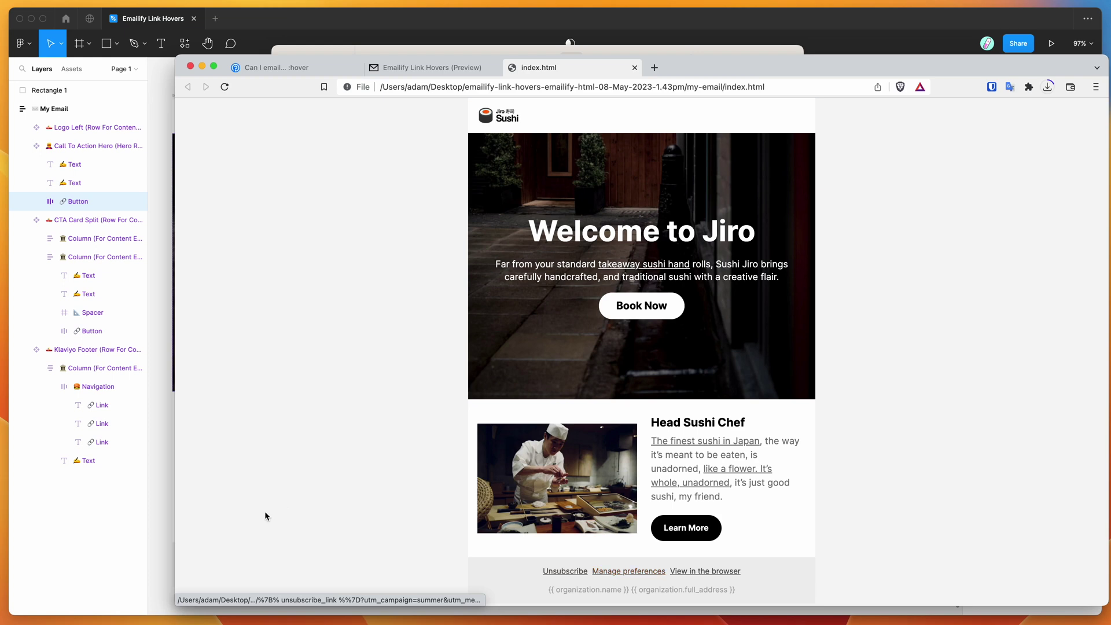
- Switch back to Figma, deselect the Book Now button and move the Emailify window slightly closer to the email design
{"action": "left_click", "coordinate": [162, 519]}
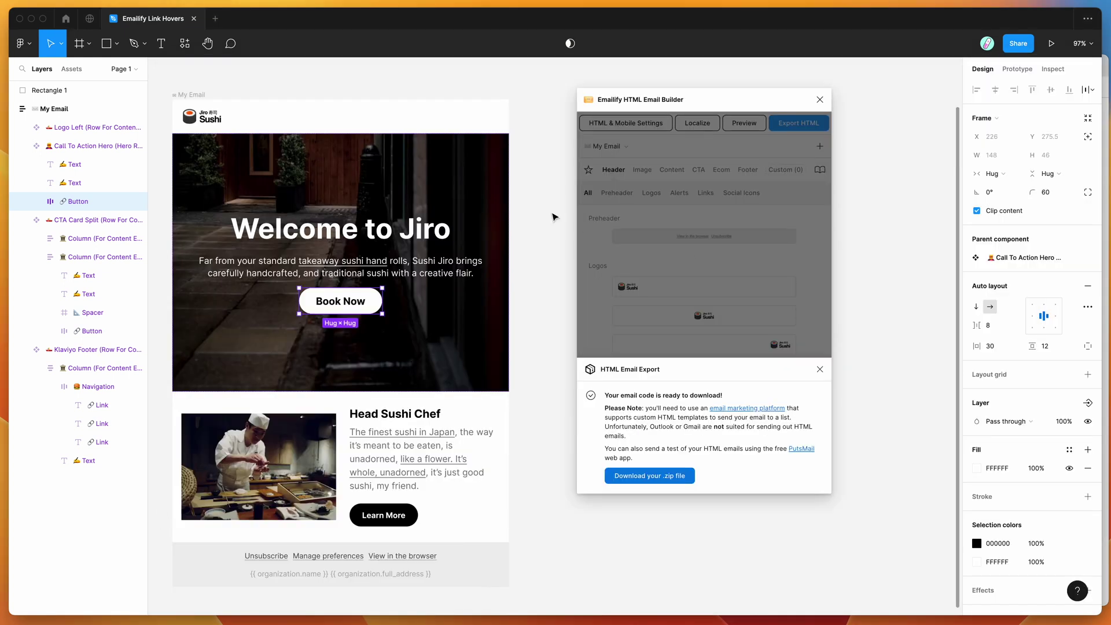
{"action": "scroll", "coordinate": [553, 218], "scroll_direction": "up", "scroll_amount": 2}
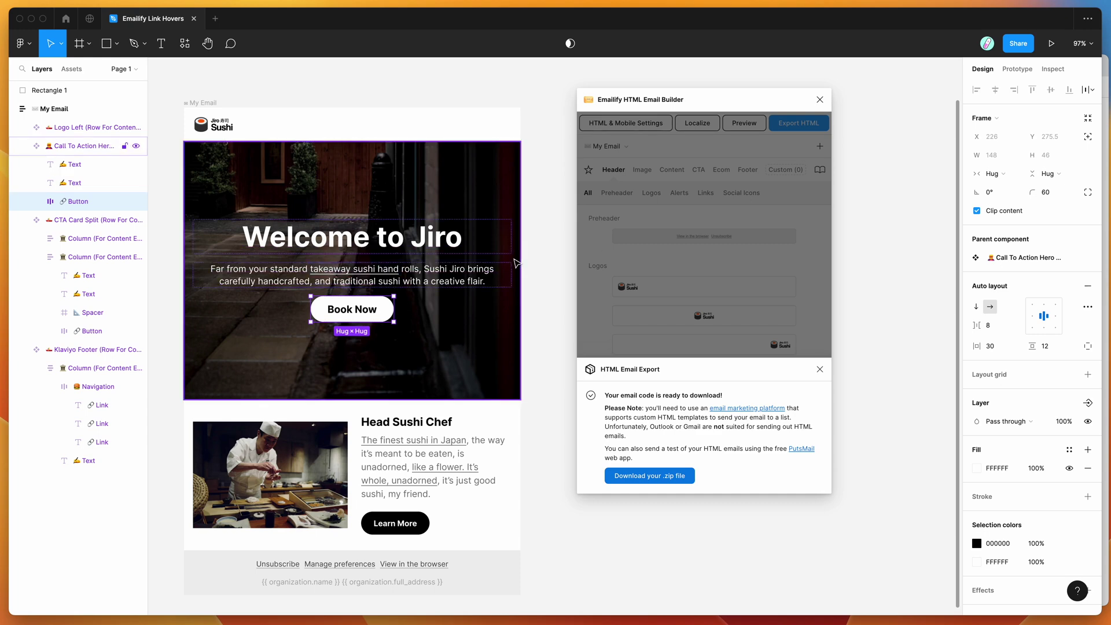
{"action": "scroll", "coordinate": [517, 263], "scroll_direction": "down", "scroll_amount": 2}
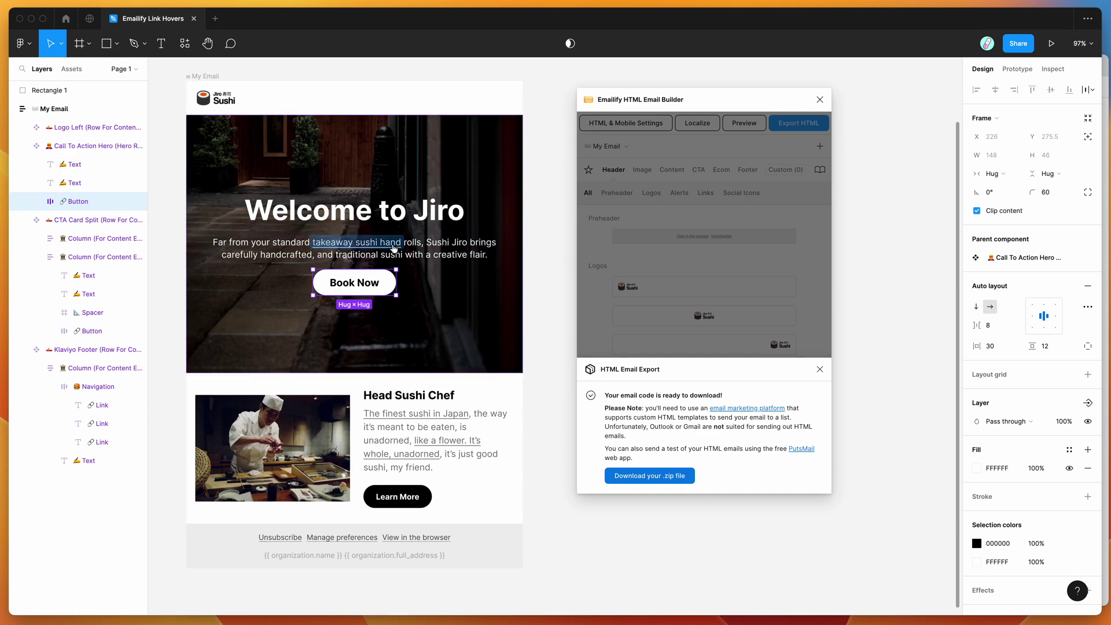
{"action": "mouse_move", "coordinate": [359, 246]}
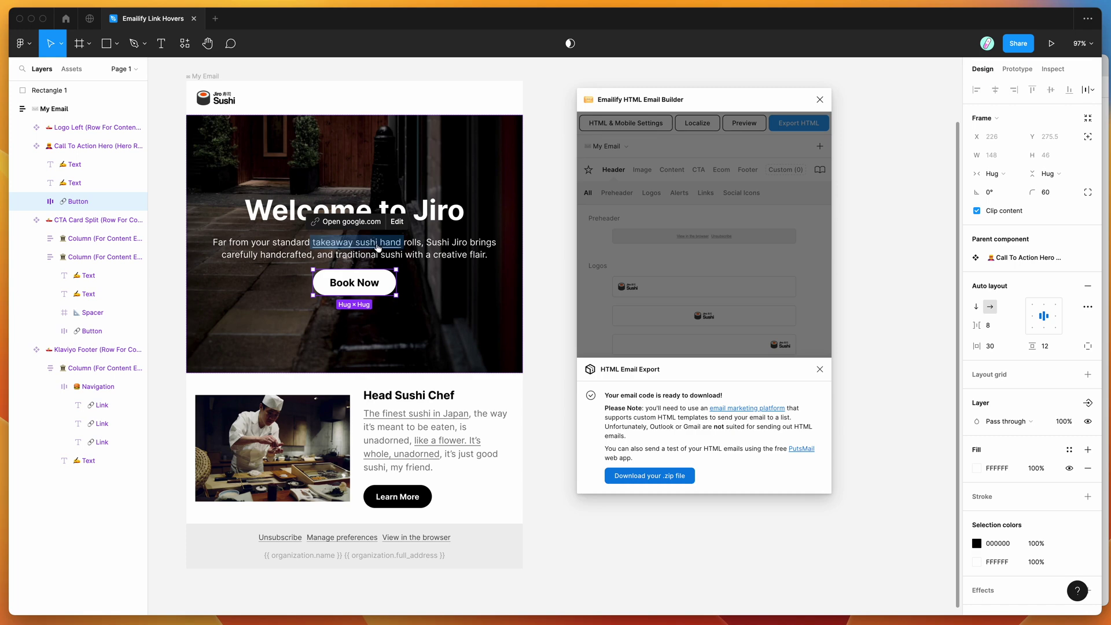
{"action": "scroll", "coordinate": [463, 248], "scroll_direction": "right", "scroll_amount": 2}
{"action": "scroll", "coordinate": [463, 248], "scroll_direction": "up", "scroll_amount": 2}
{"action": "scroll", "coordinate": [463, 248], "scroll_direction": "up", "scroll_amount": 2}
{"action": "scroll", "coordinate": [463, 248], "scroll_direction": "left", "scroll_amount": 2}
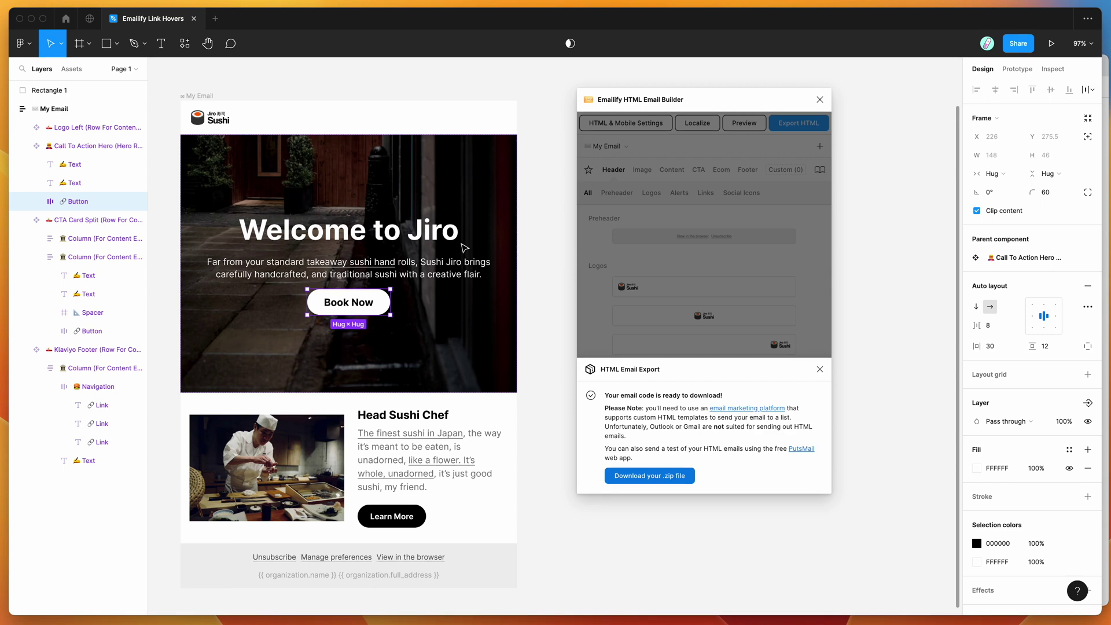
{"action": "scroll", "coordinate": [465, 248], "scroll_direction": "up", "scroll_amount": 2}
{"action": "key", "text": "Escape"}
{"action": "left_click_drag", "start_coordinate": [691, 106], "coordinate": [673, 107]}
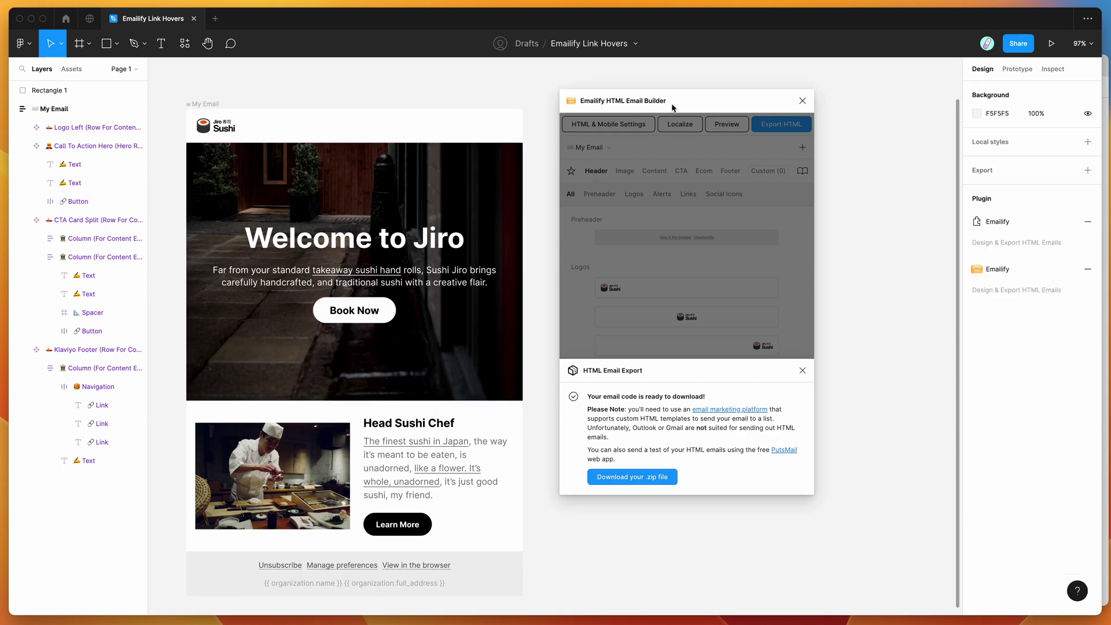